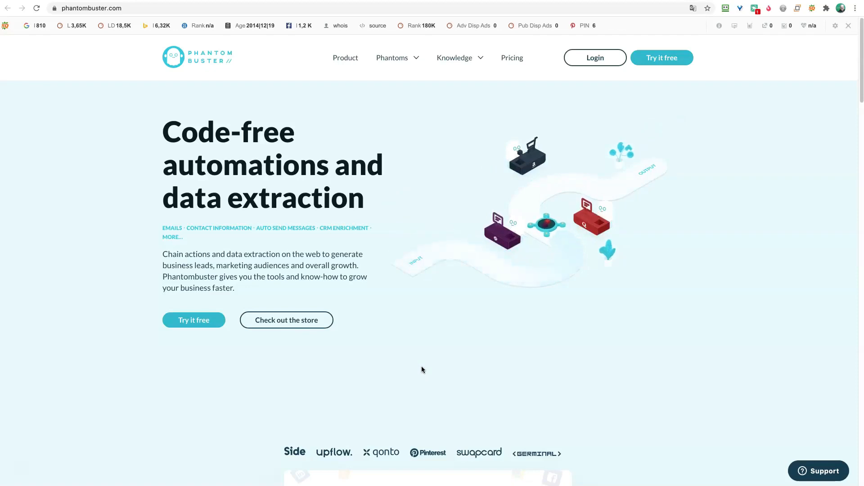
Translate the Phantombuster home page into French and dismiss the translation popup.
left_click(426, 365)
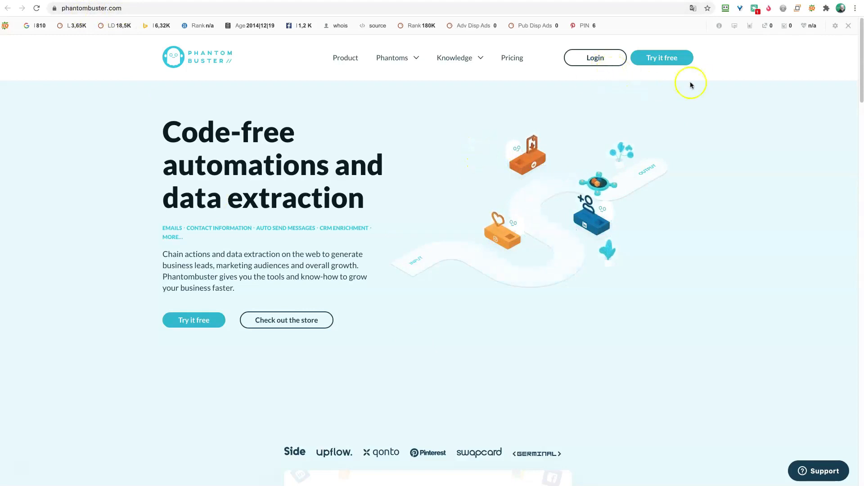
left_click(693, 8)
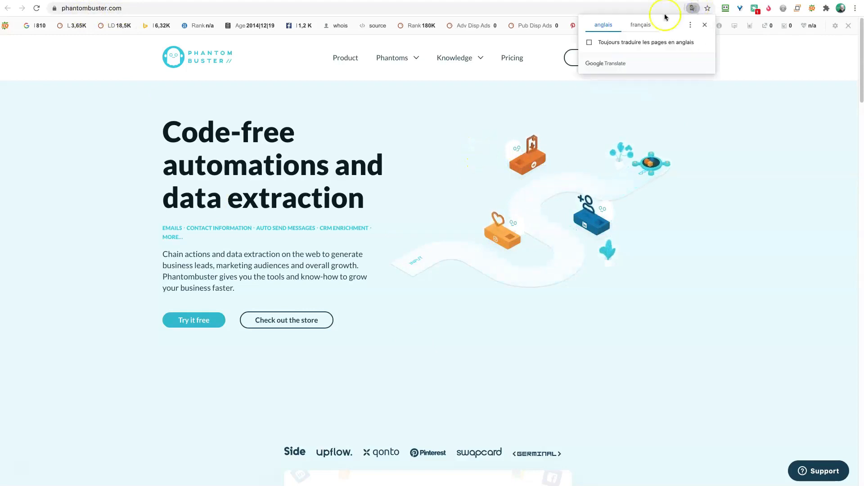
left_click(641, 25)
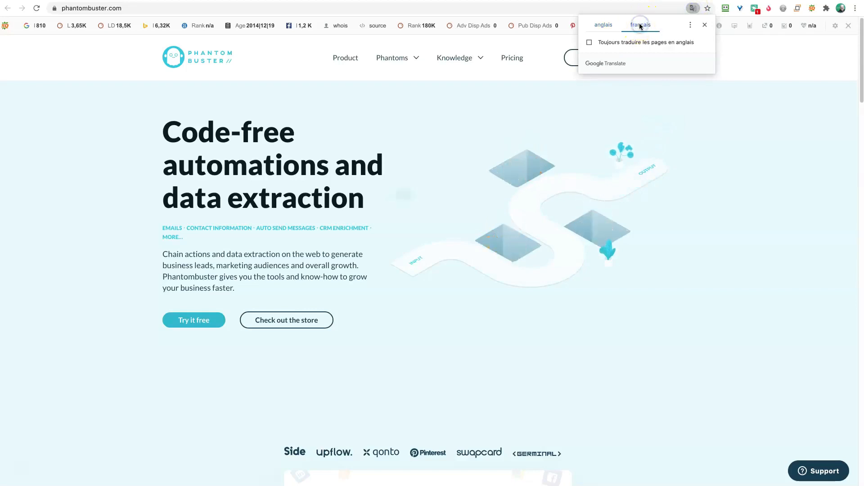
left_click(478, 119)
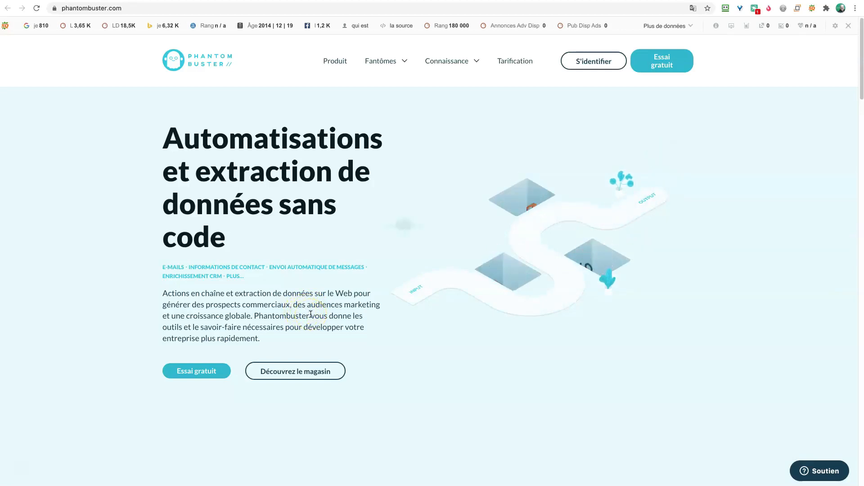
Open the pricing page, examine the free plan's runtime and phantom limits, and switch the billing display to annual.
left_click(511, 63)
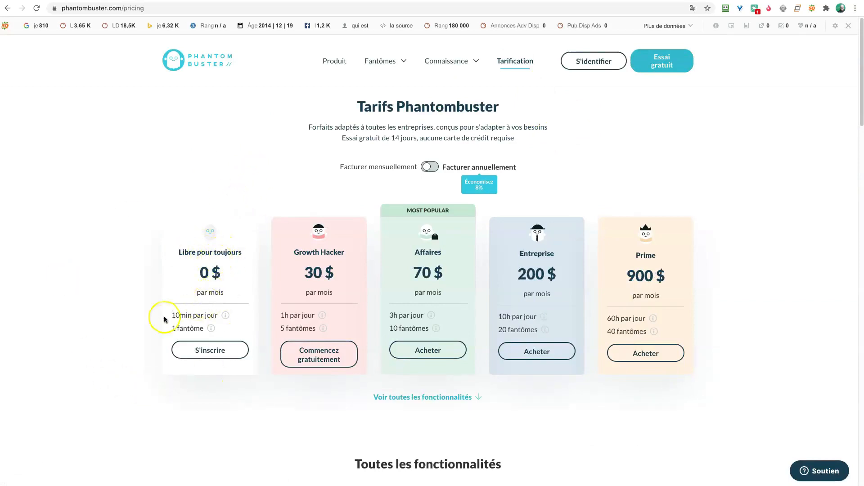
mouse_move(225, 316)
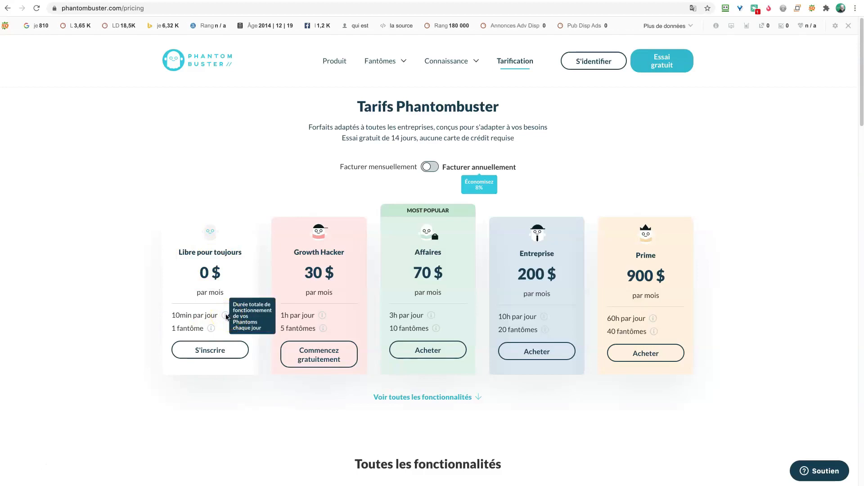
mouse_move(211, 329)
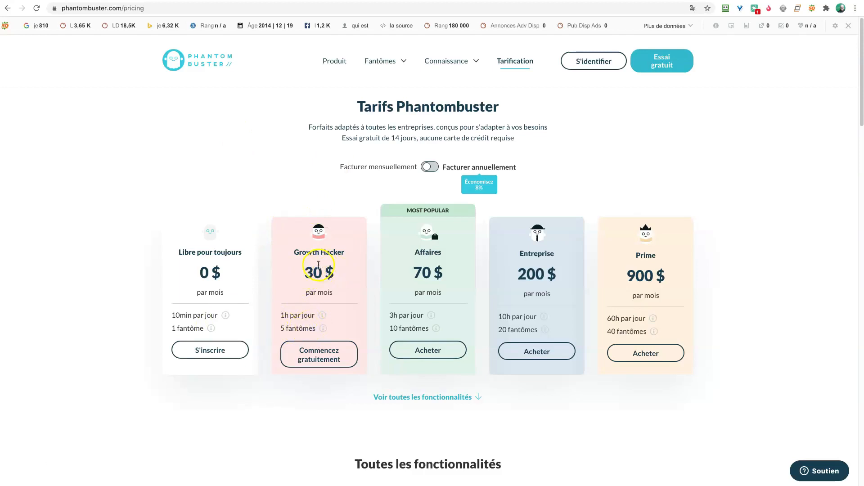
left_click(429, 168)
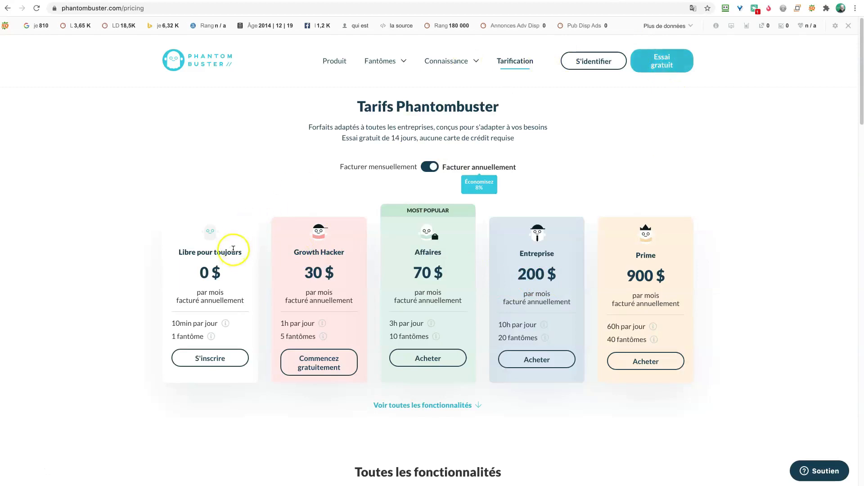
Start signing up from the free plan and submit the account email and password.
left_click(209, 359)
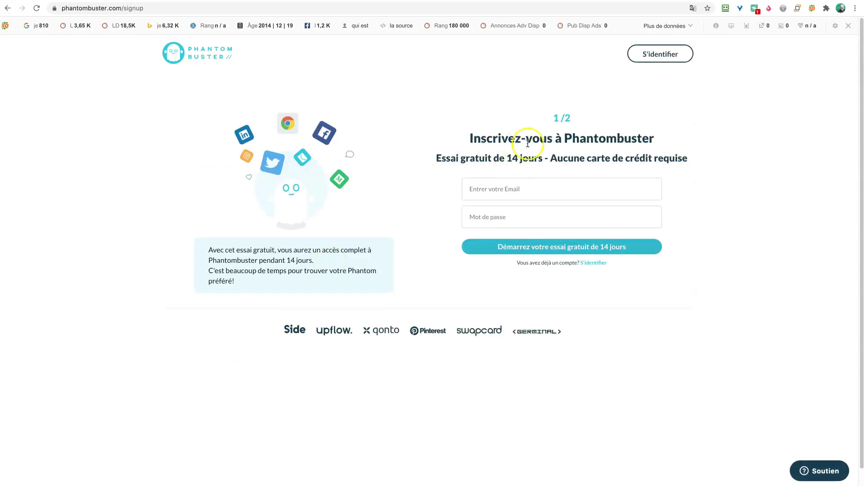
left_click(510, 190)
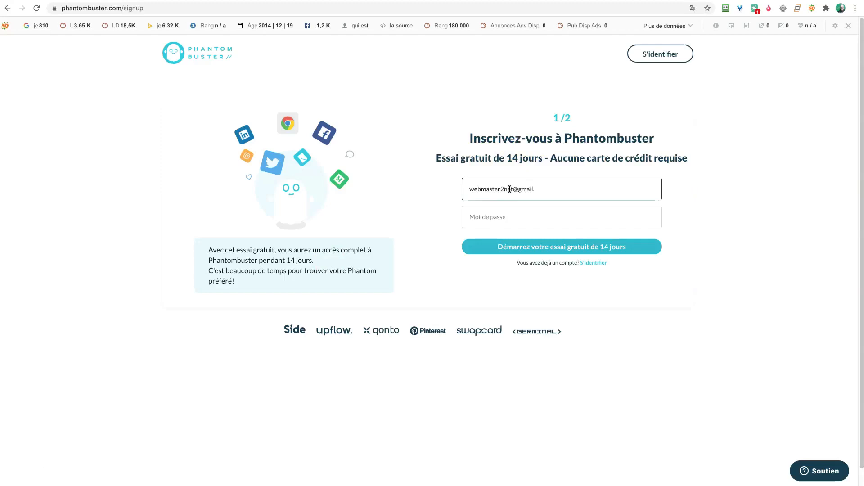
key("Tab")
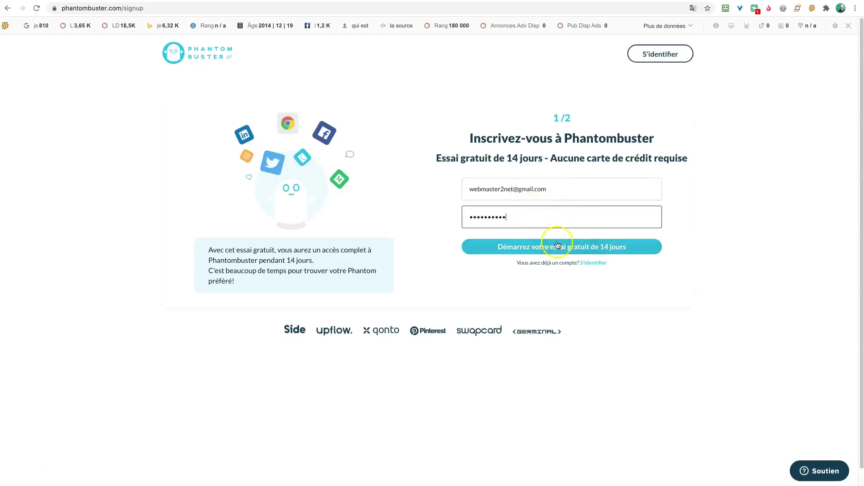
left_click(578, 249)
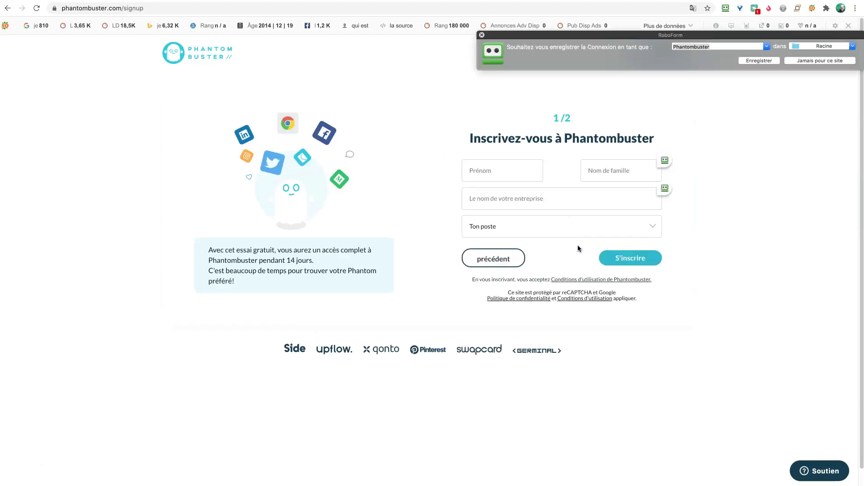
Dismiss the password-saving prompt and complete the registration with first and last name, company StratosWeb and position Autre.
left_click(482, 35)
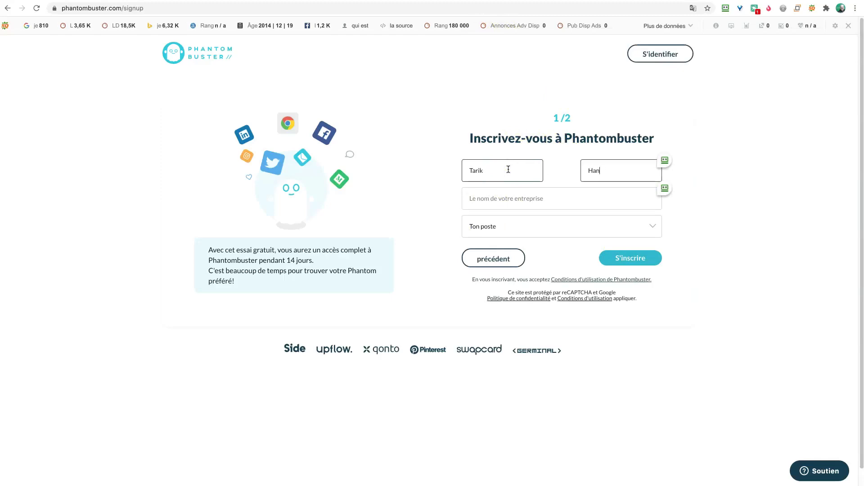
key("Tab")
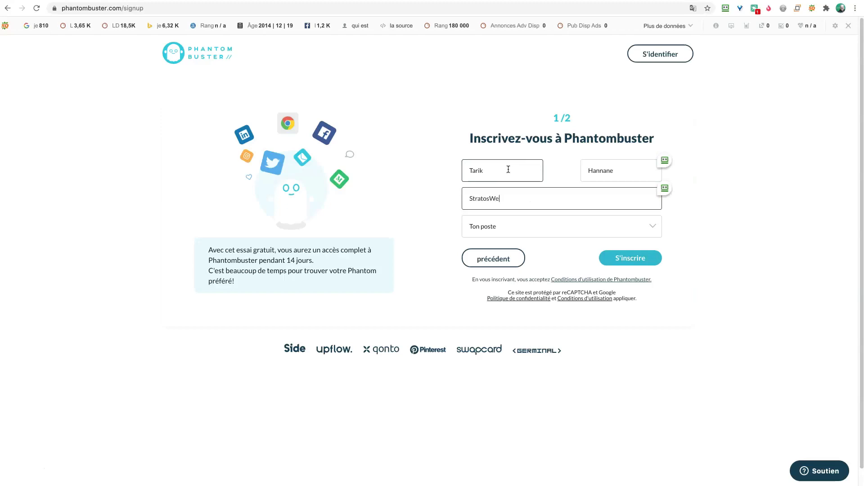
type("StratosWeb")
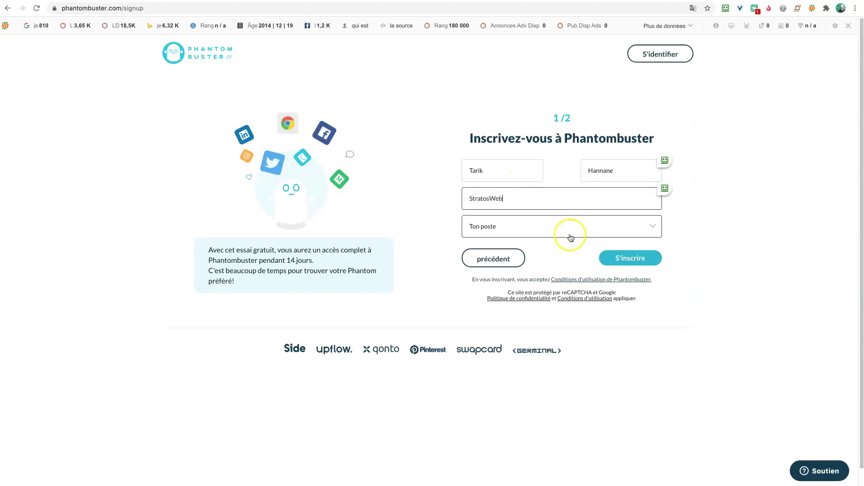
left_click(577, 231)
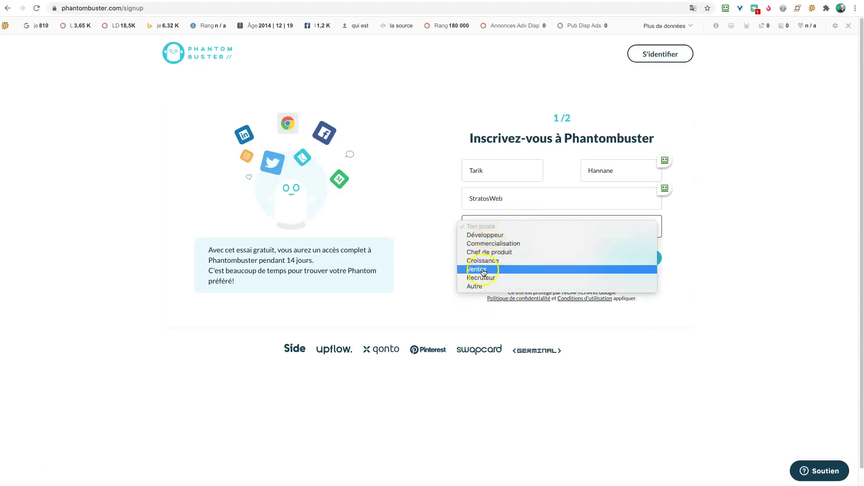
left_click(480, 288)
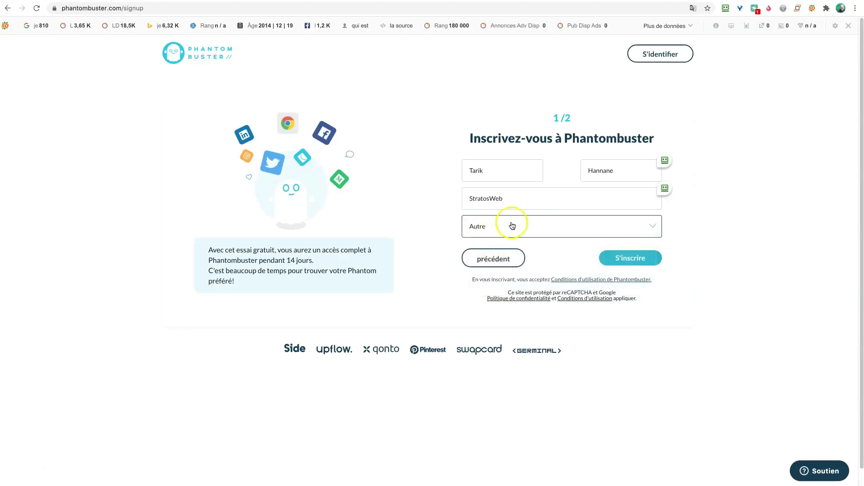
left_click(628, 260)
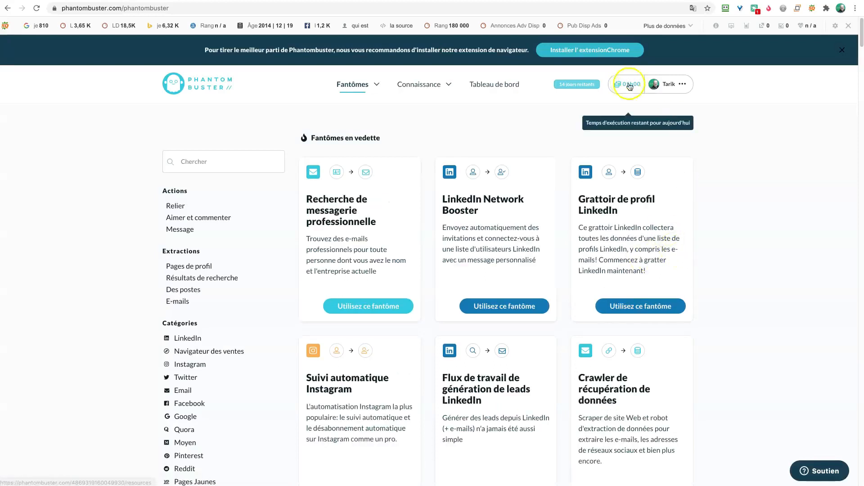
Look over the account menu's user, organisation, proxy and billing entries and close it.
left_click(673, 87)
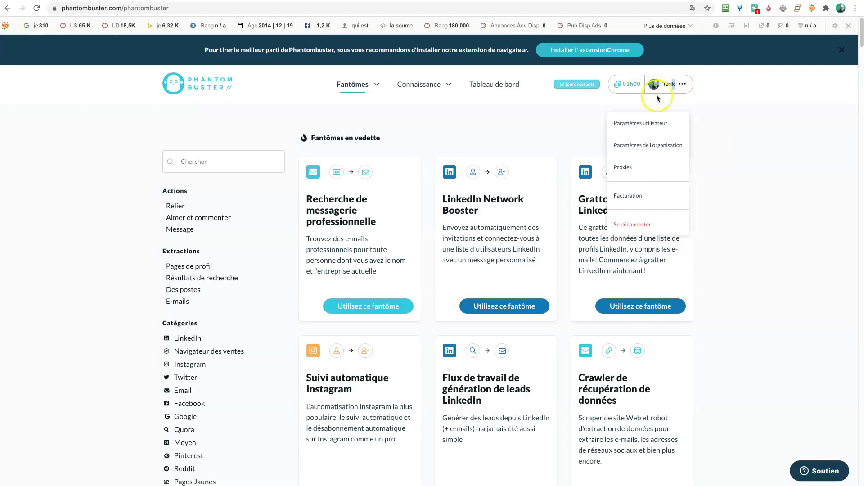
left_click(675, 89)
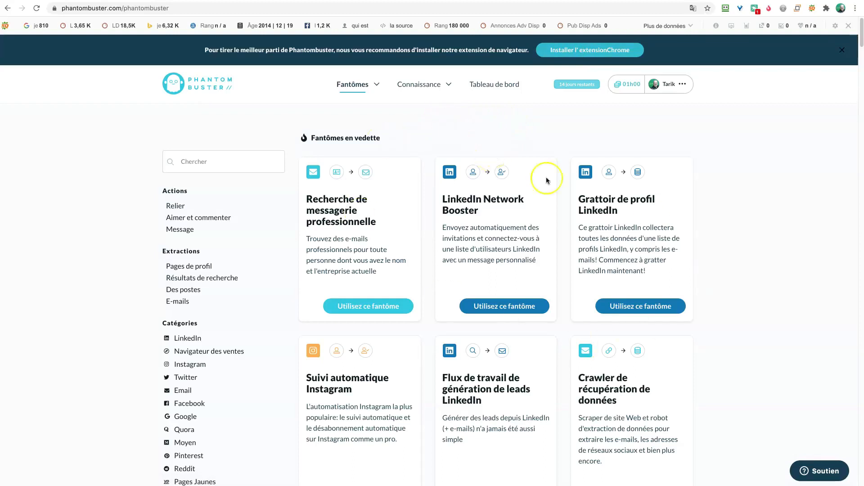
Show the phantom catalogue in its original English and switch it back to French.
scroll(430, 259, "down", 2)
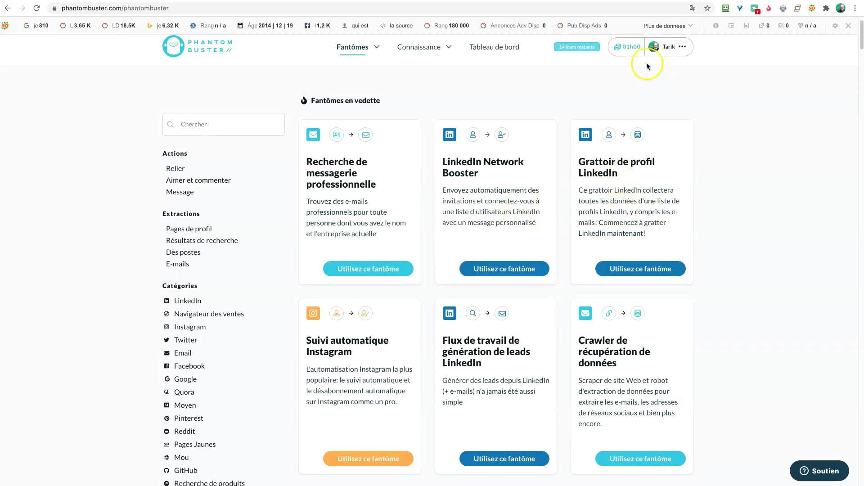
left_click(693, 9)
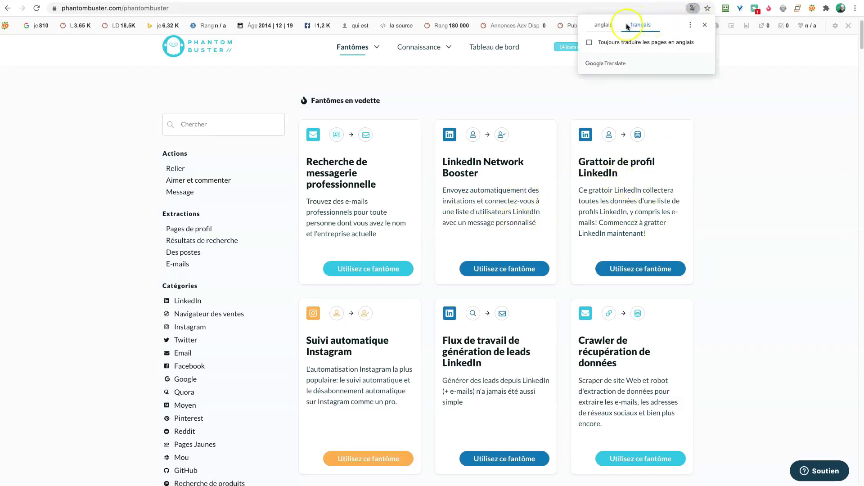
left_click(603, 25)
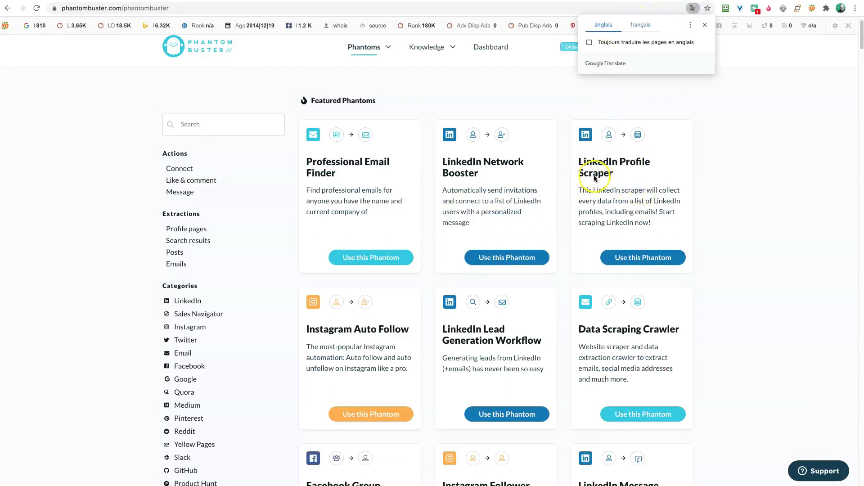
left_click(641, 25)
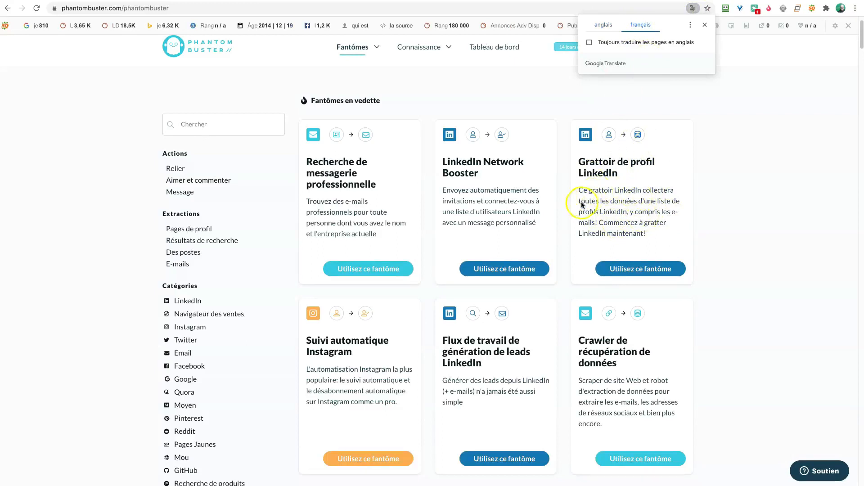
Browse the phantom catalogue to examine the available automations for LinkedIn, Instagram, Facebook, Twitter, Google Maps, Pinterest, Quora and Craigslist.
scroll(576, 202, "down", 3)
scroll(577, 198, "down", 3)
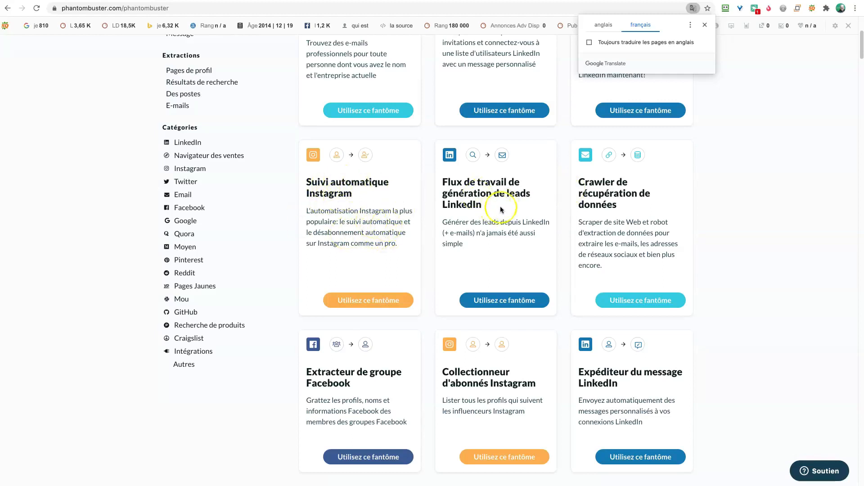
scroll(535, 203, "up", 1)
scroll(539, 205, "up", 5)
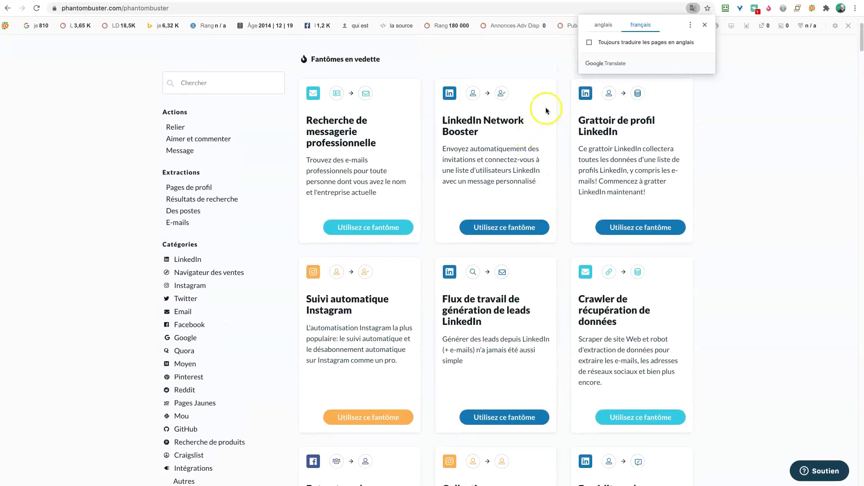
scroll(517, 309, "down", 8)
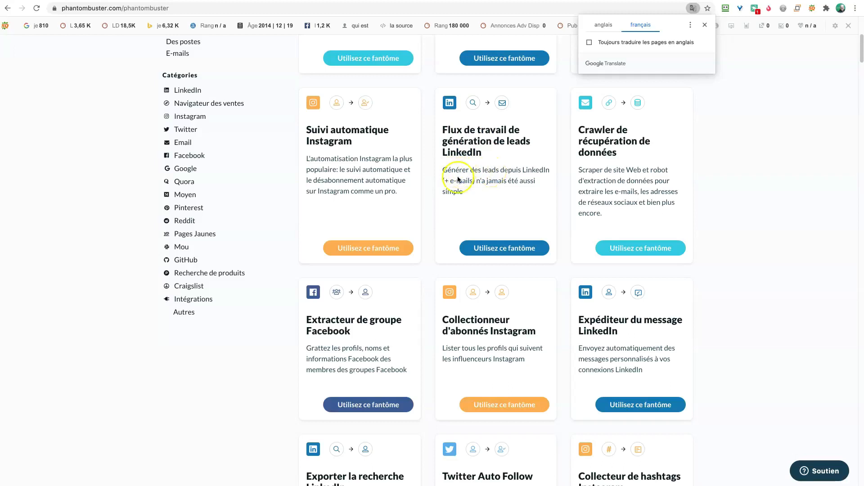
scroll(458, 179, "down", 3)
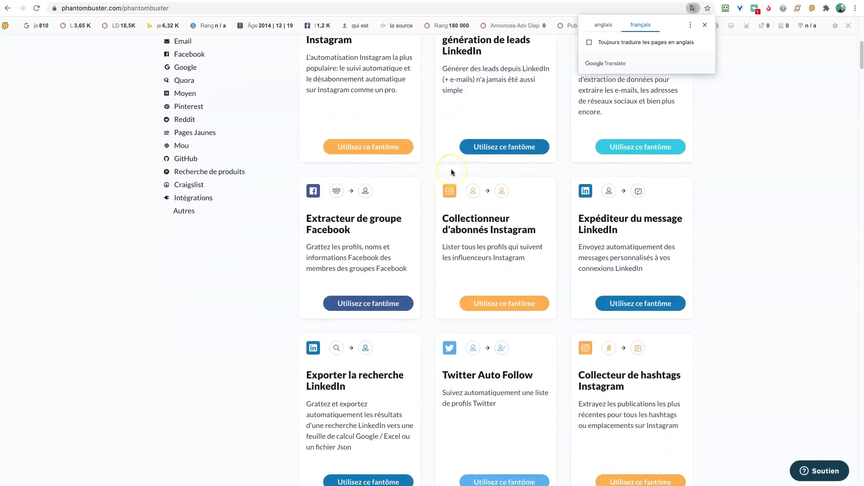
scroll(451, 169, "down", 1)
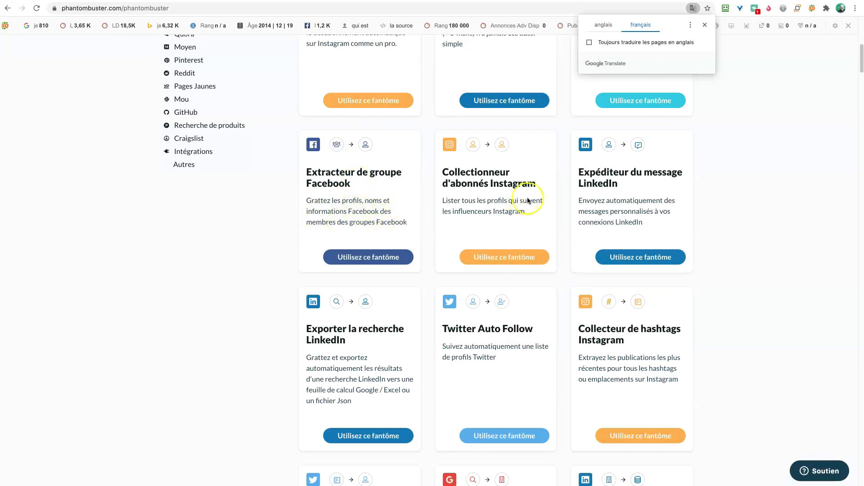
scroll(663, 212, "down", 2)
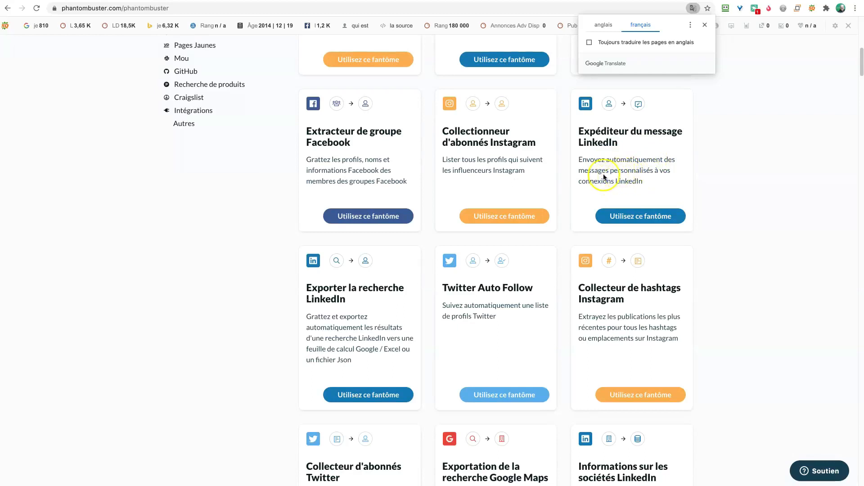
scroll(604, 177, "down", 5)
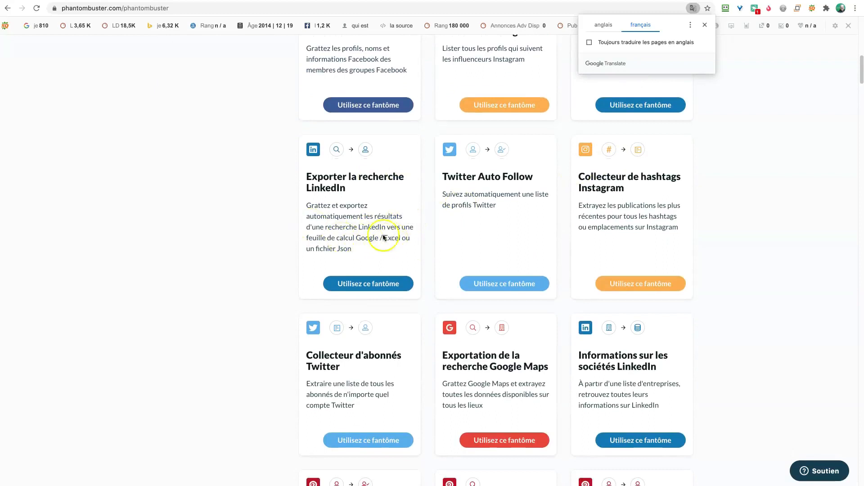
scroll(405, 232, "down", 6)
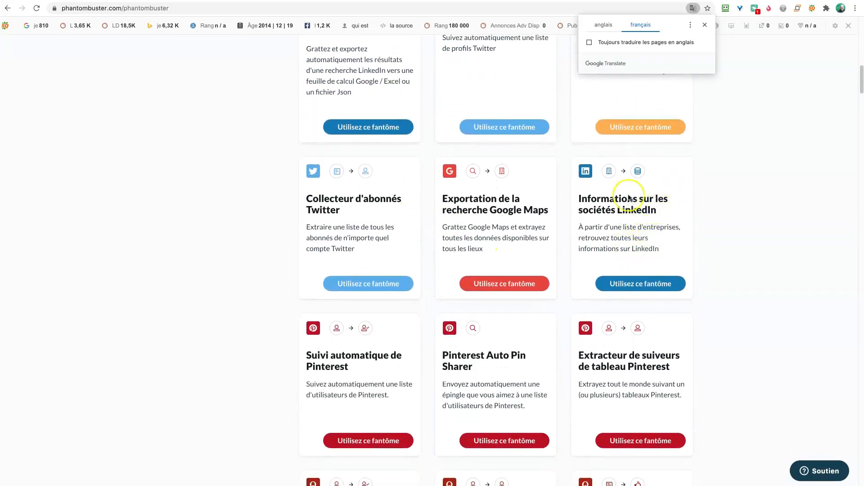
scroll(585, 232, "down", 10)
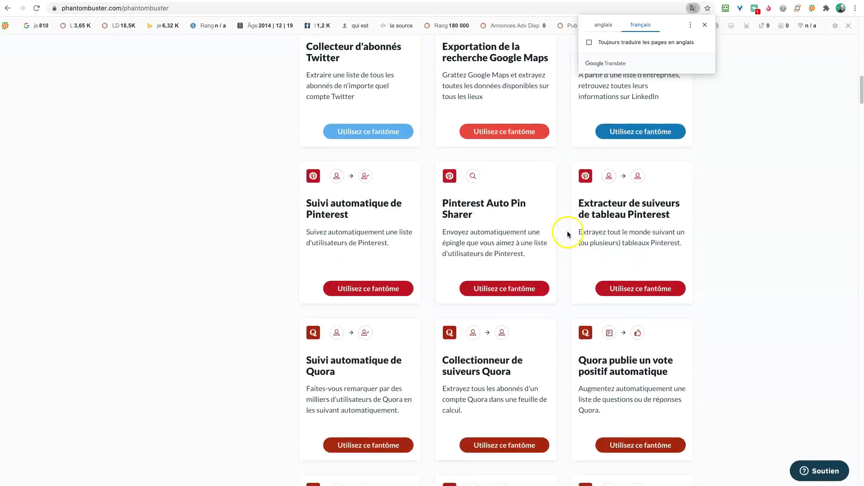
scroll(569, 233, "down", 12)
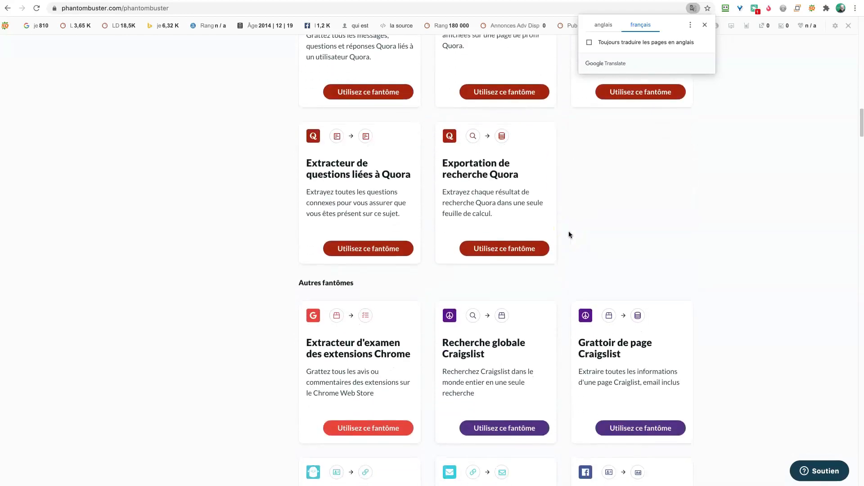
scroll(568, 231, "up", 20)
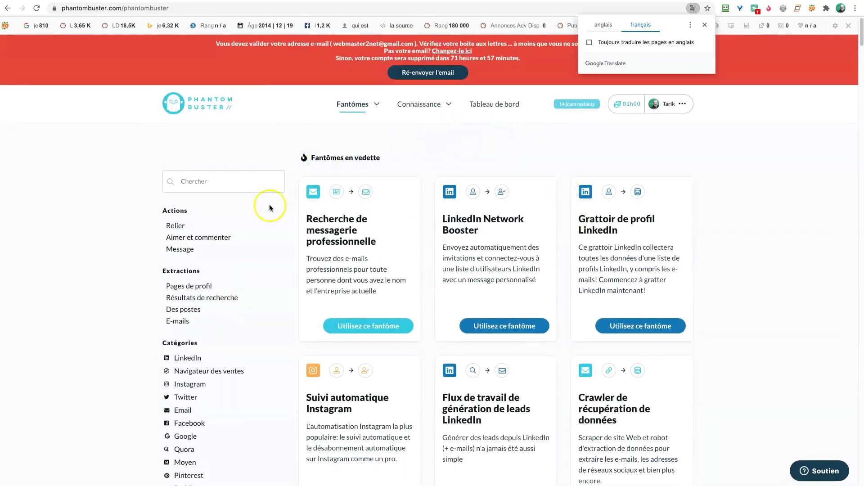
Filter the catalogue to the LinkedIn category and start using the phantom Flux de travail de génération de leads LinkedIn.
scroll(315, 216, "down", 2)
left_click(184, 280)
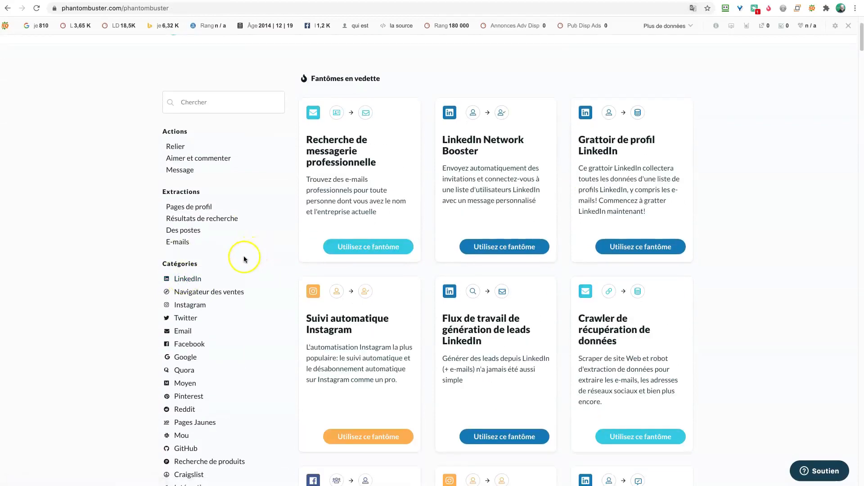
left_click(189, 279)
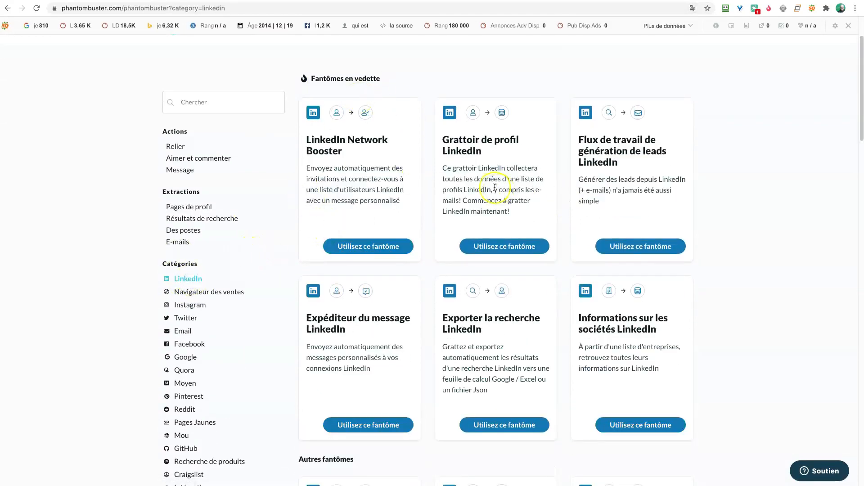
scroll(470, 214, "down", 5)
scroll(465, 213, "down", 10)
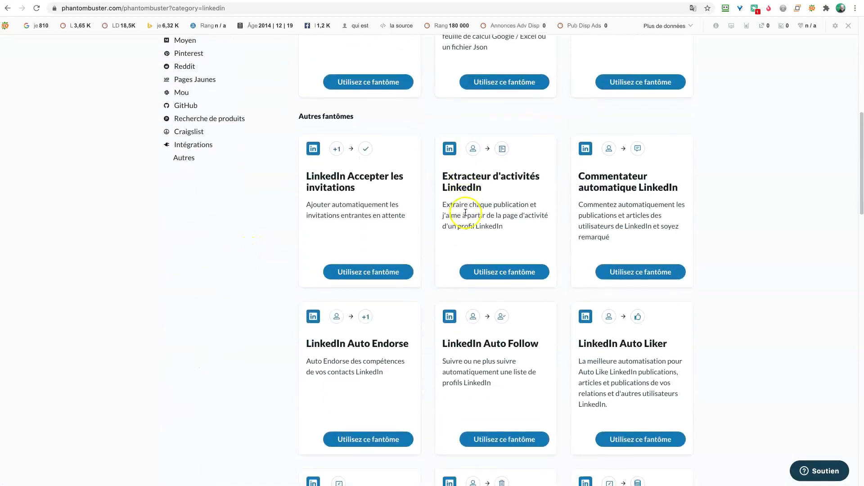
scroll(467, 214, "up", 15)
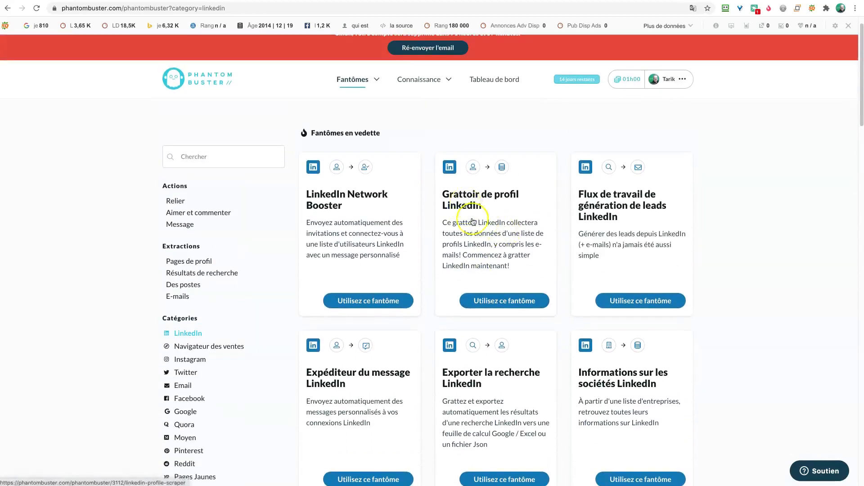
scroll(586, 252, "down", 1)
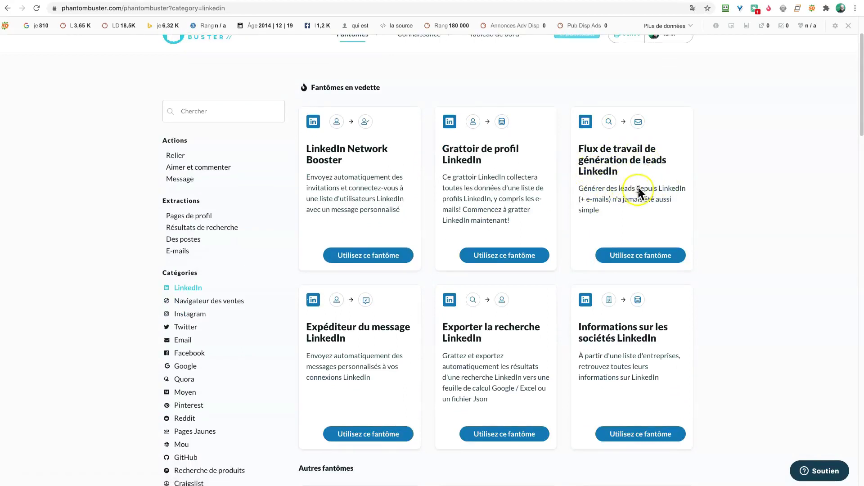
left_click(638, 257)
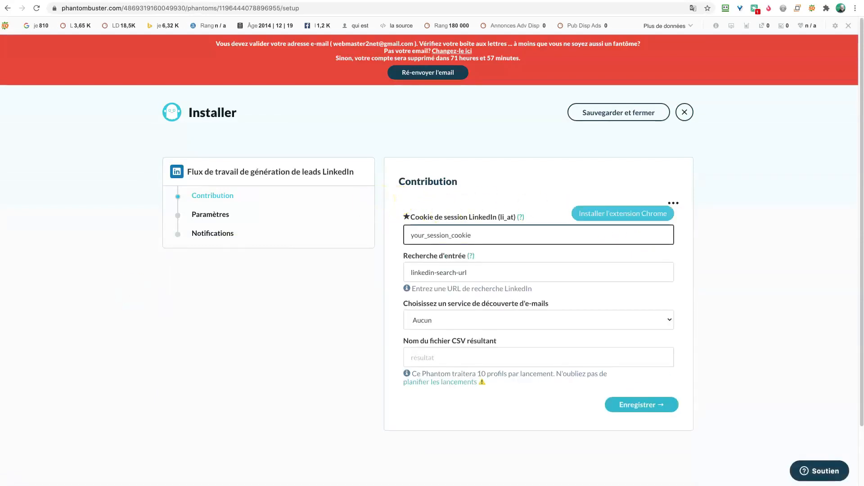
Open the Phantombuster extension's Chrome Web Store page from the phantom setup and add the extension to Chrome.
left_click(18, 468)
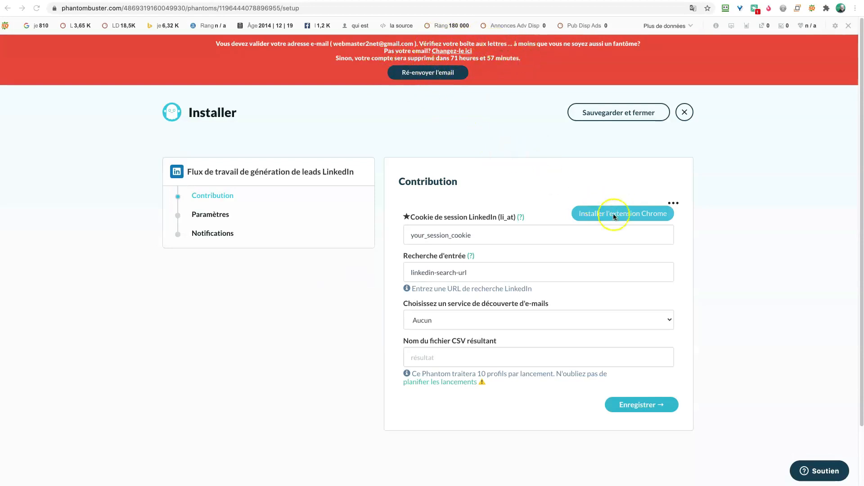
left_click(614, 184)
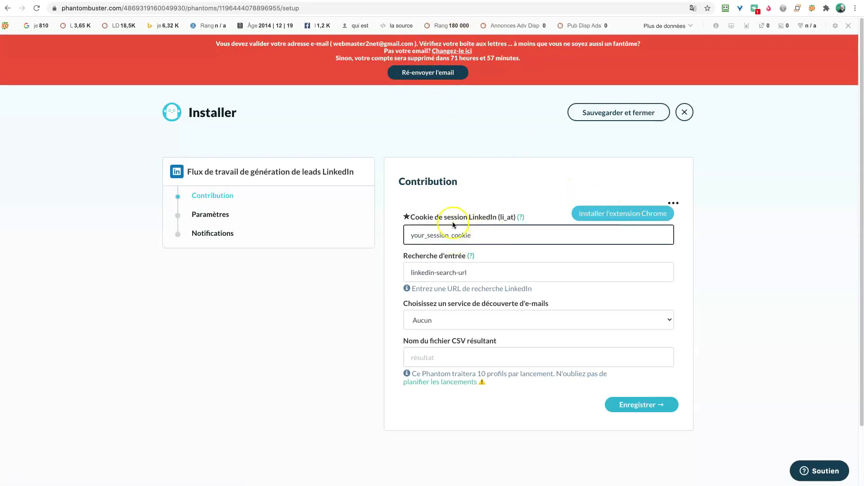
left_click(618, 218)
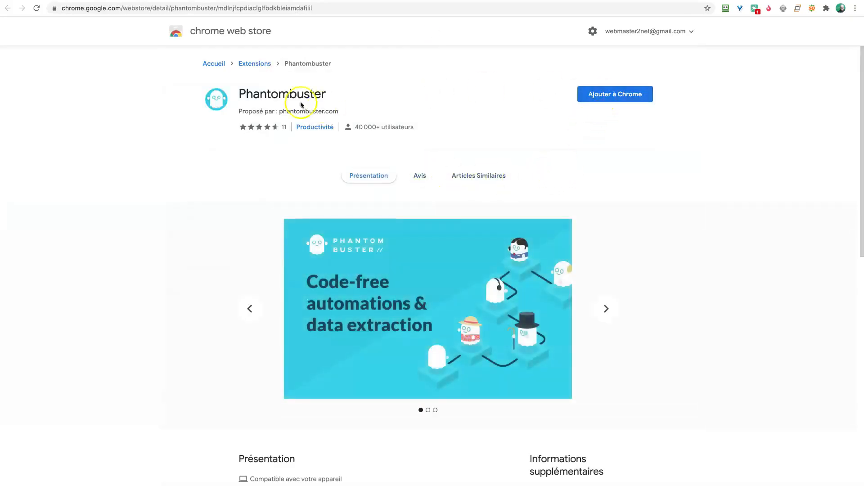
left_click_drag(243, 95, 331, 96)
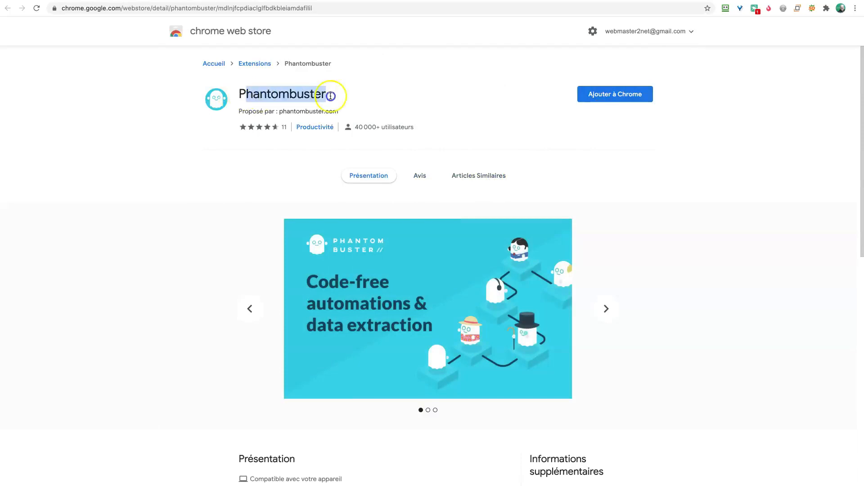
left_click(609, 93)
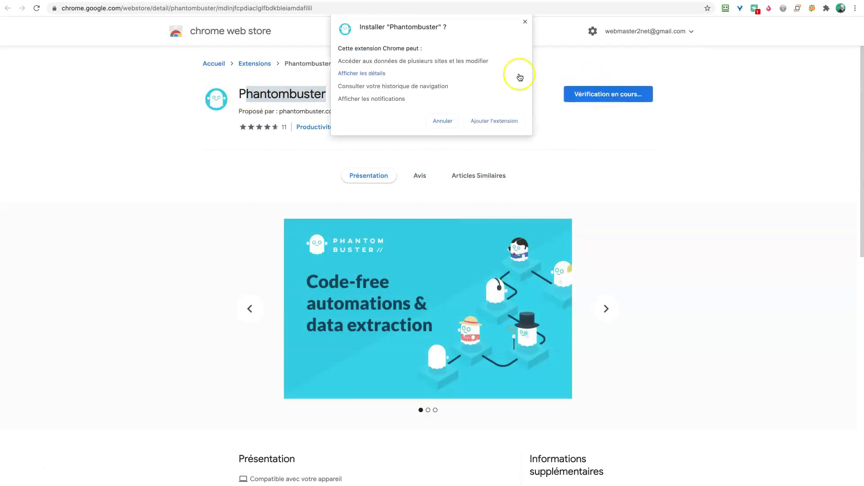
left_click(495, 121)
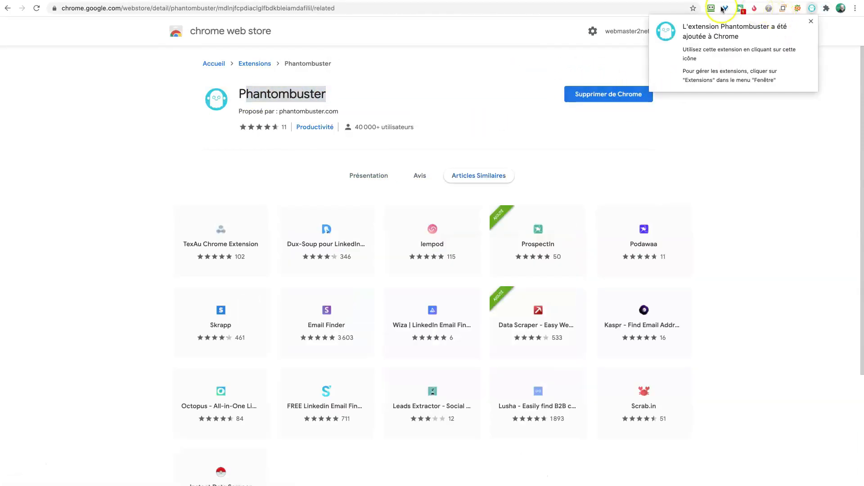
Dismiss the extension-added notice and pin the Phantombuster extension to the browser.
left_click(811, 18)
left_click(828, 9)
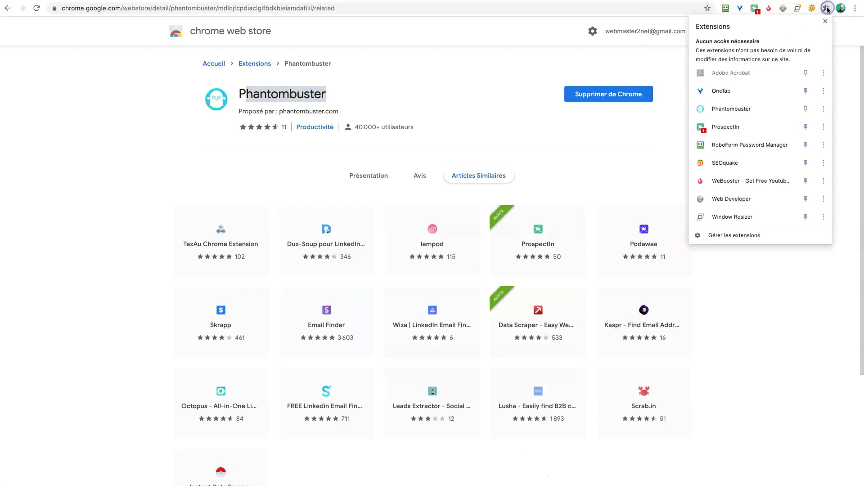
left_click(805, 109)
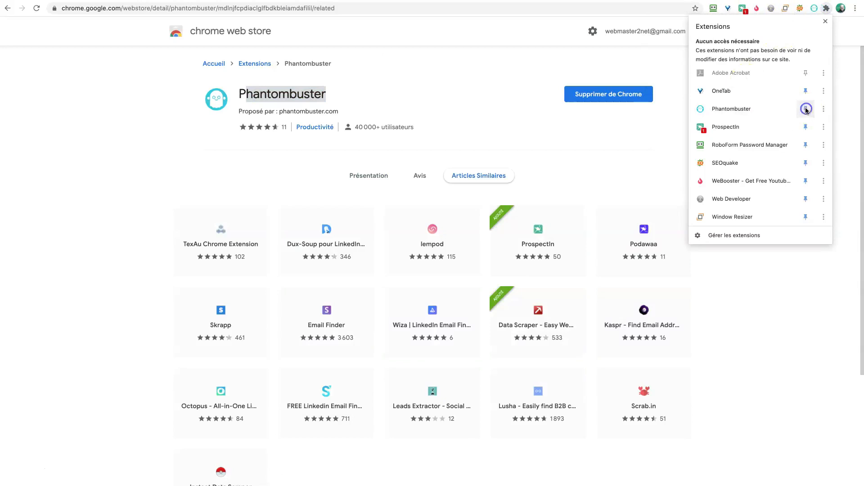
left_click(667, 94)
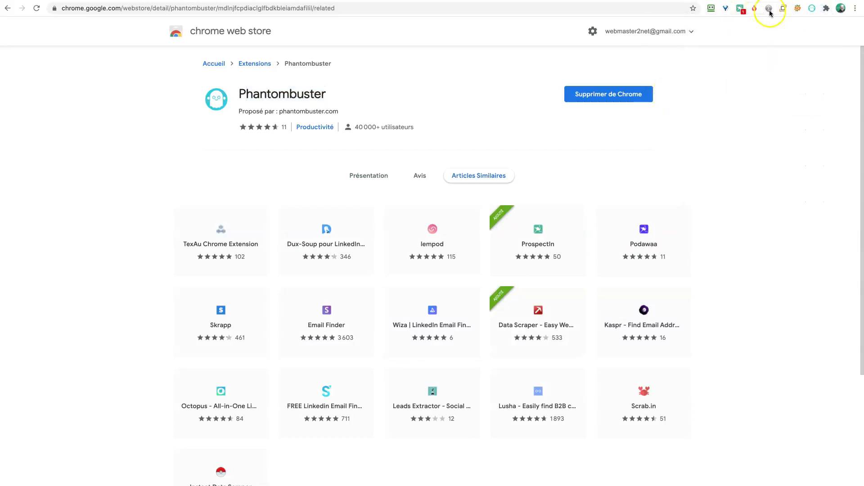
Launch the Phantombuster extension, close its home page, and connect the workflow to LinkedIn to fill in the LinkedIn session cookie.
left_click(813, 8)
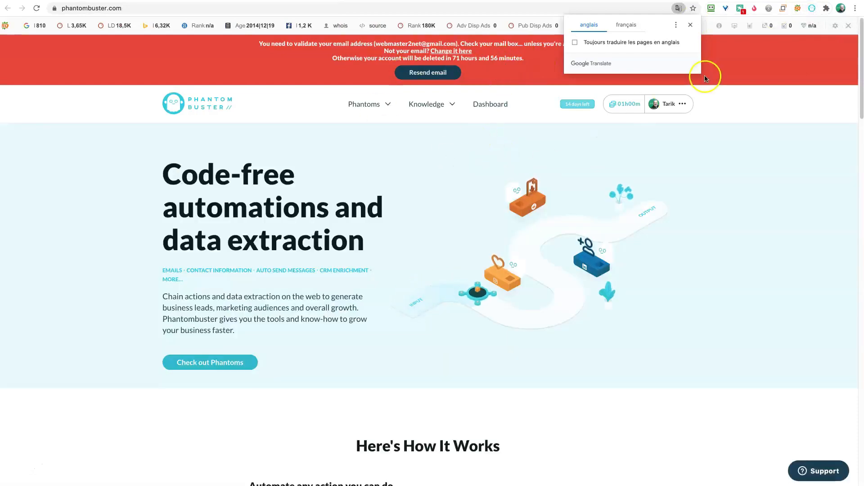
key("super+w")
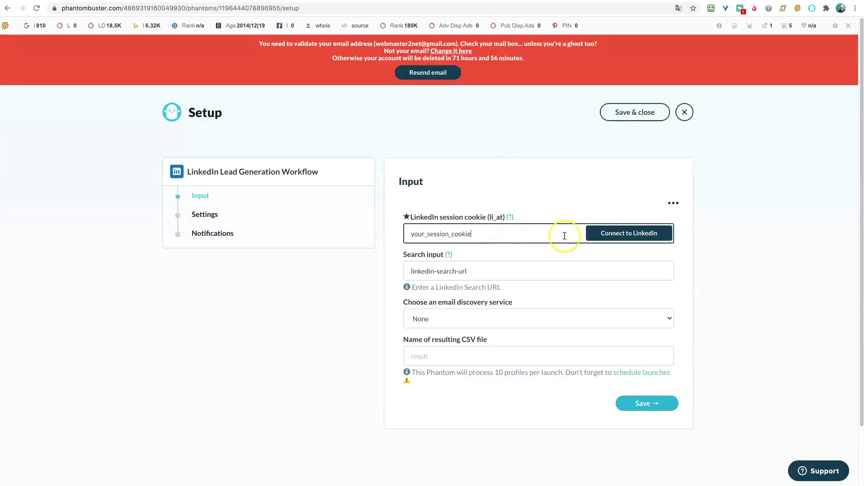
left_click(629, 234)
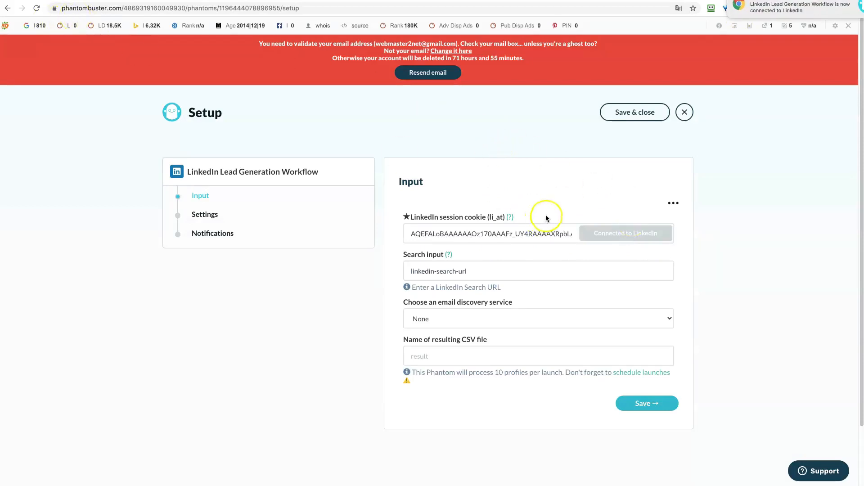
Translate the LinkedIn lead generation workflow's setup page into French.
left_click(486, 270)
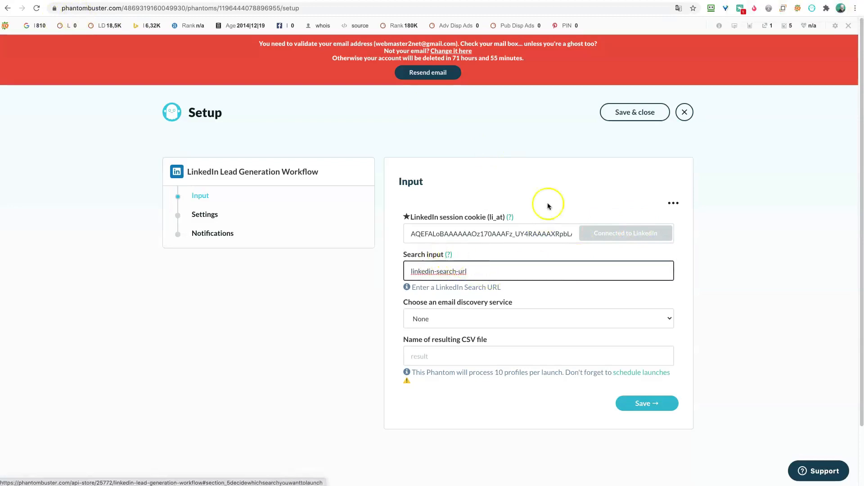
left_click(679, 8)
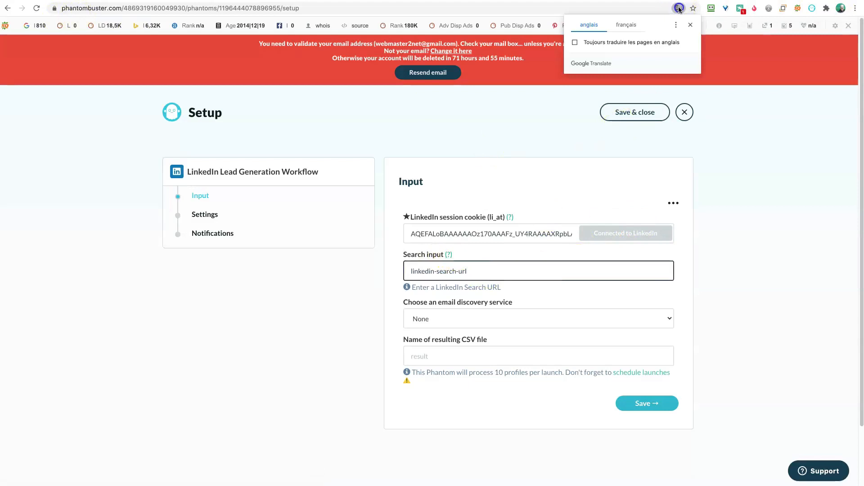
left_click(626, 25)
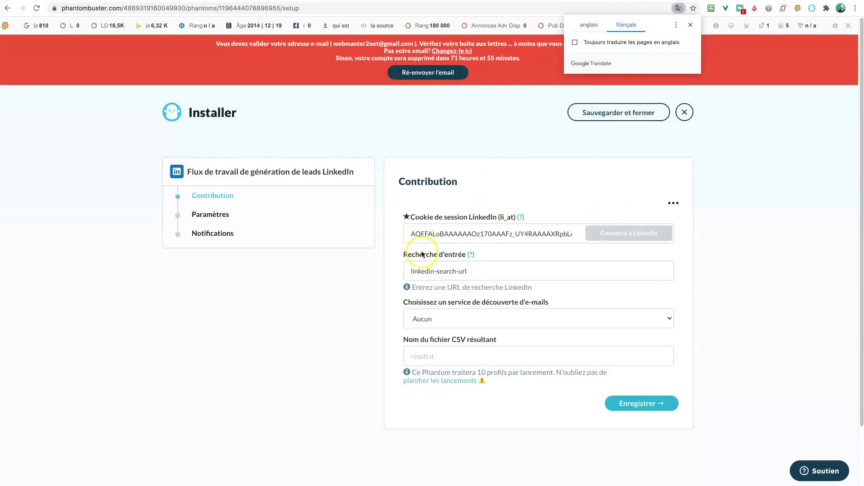
Open the tutorial for the search input, translate it into French, and examine the section on LinkedIn search filters.
left_click(470, 255)
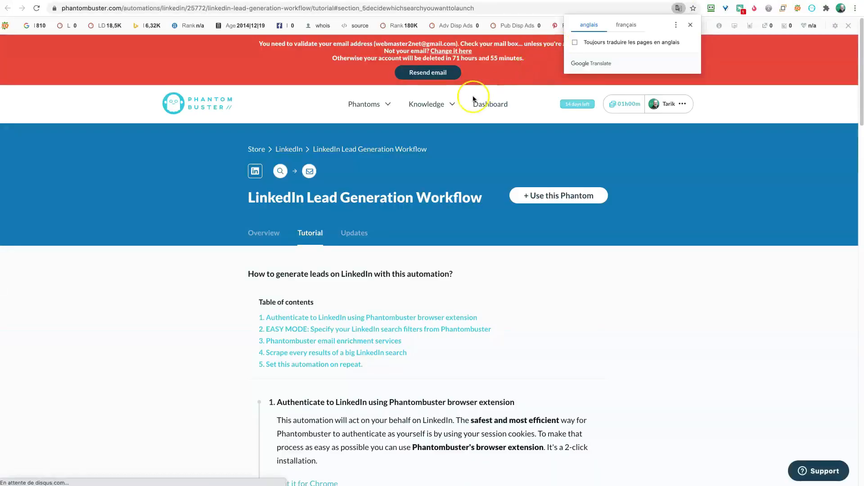
left_click(629, 26)
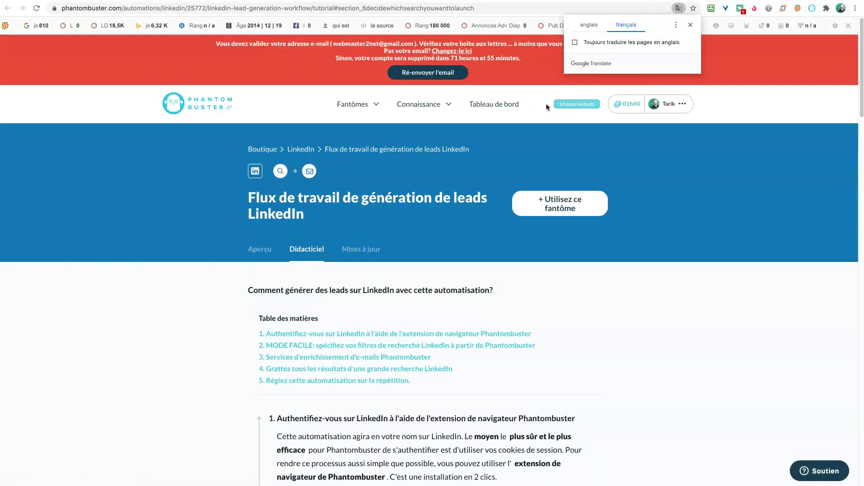
scroll(540, 288, "down", 3)
scroll(541, 298, "down", 9)
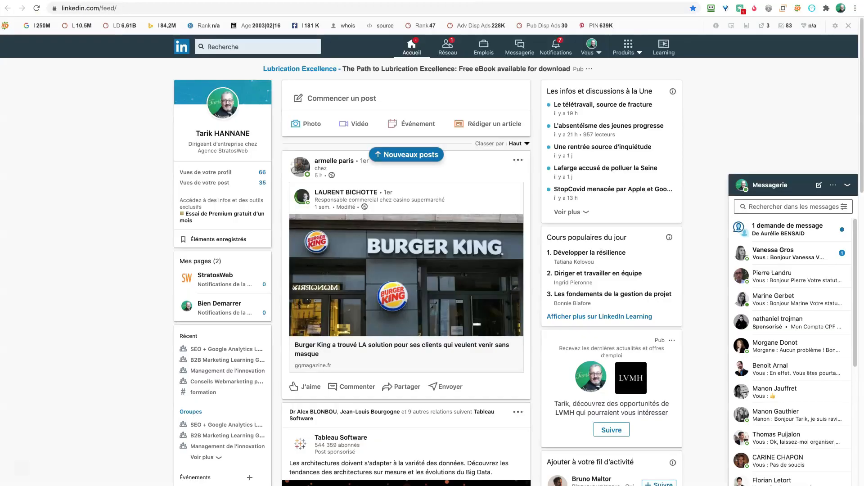
left_click(216, 47)
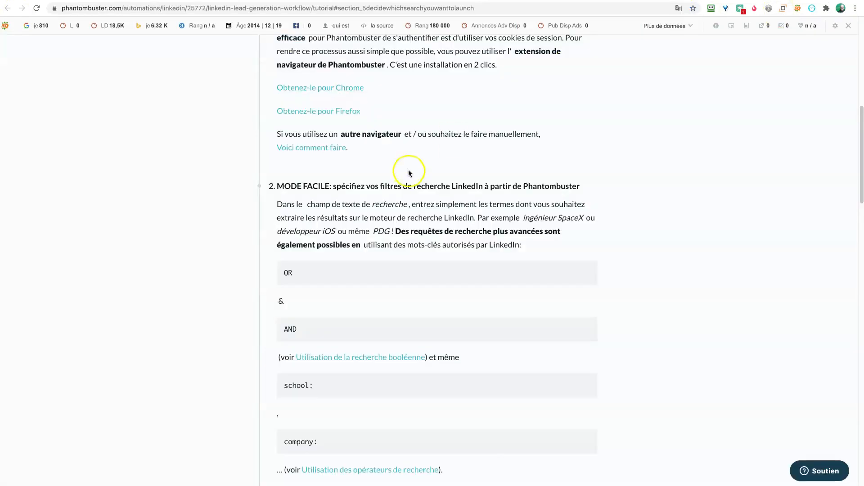
scroll(452, 219, "down", 3)
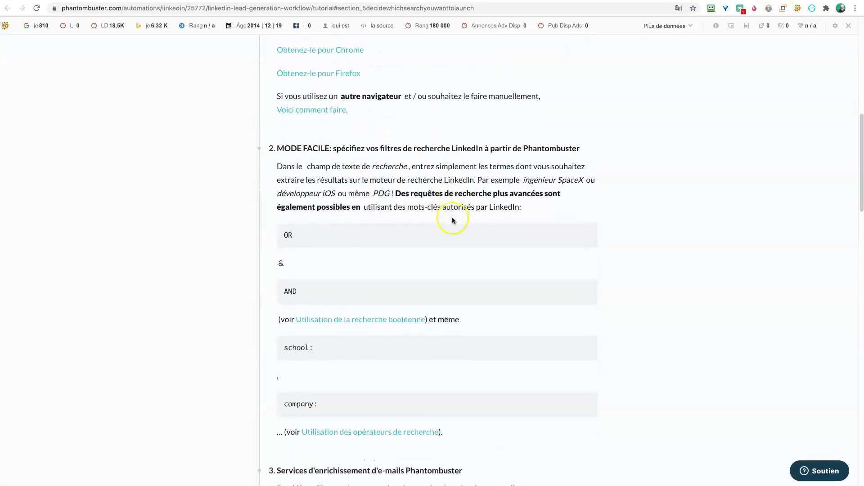
scroll(431, 201, "down", 1)
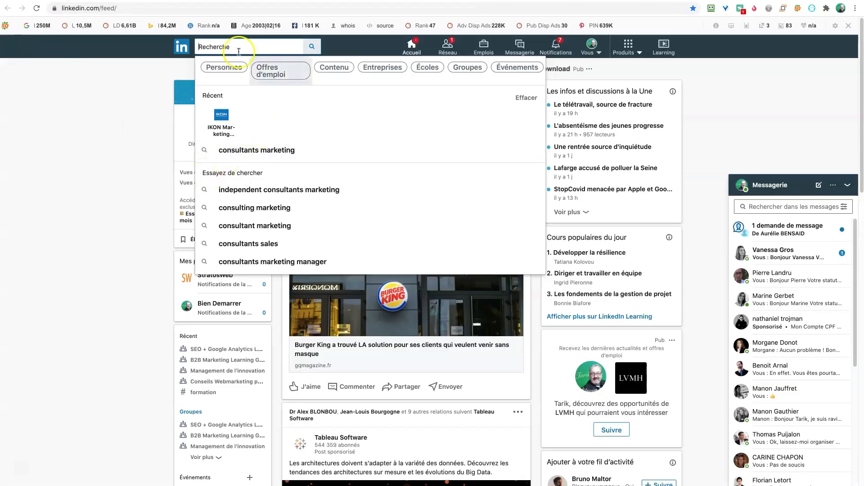
Switch to LinkedIn and enter "thérapeutes" as the search query.
left_click(229, 44)
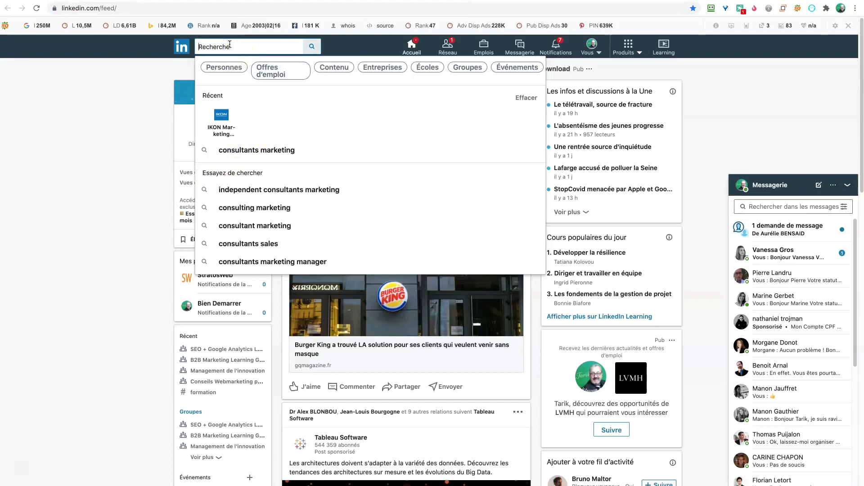
type("th")
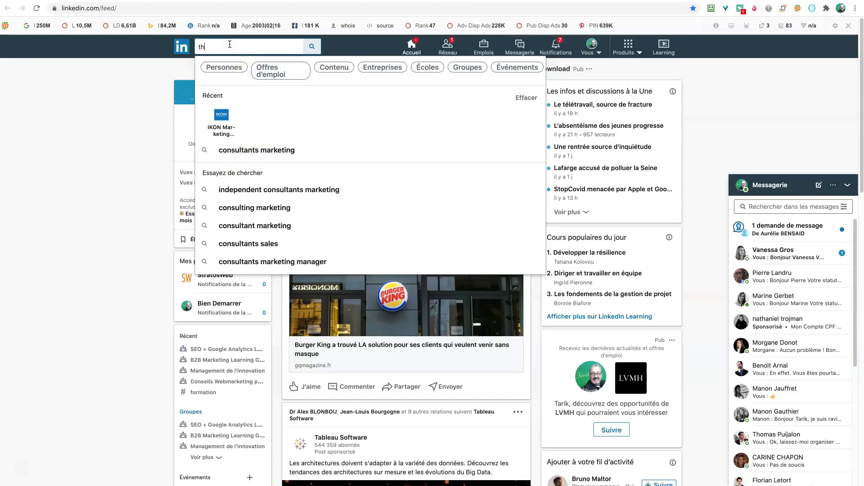
type("érap")
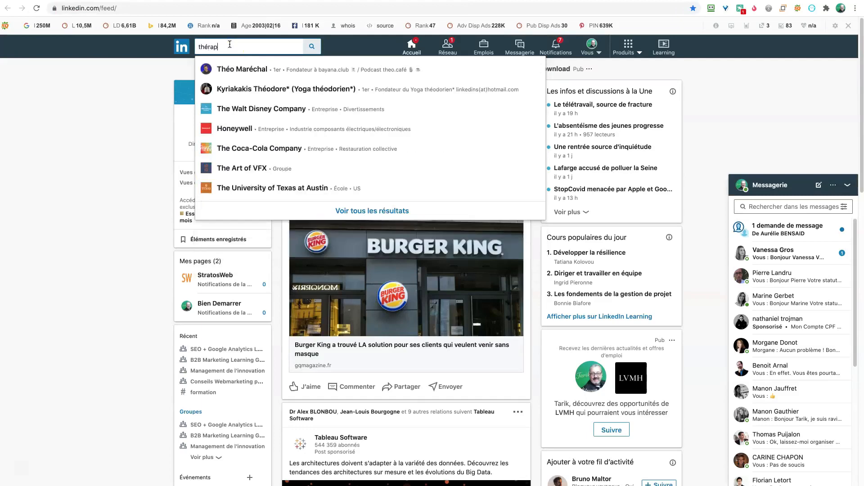
type("eutes")
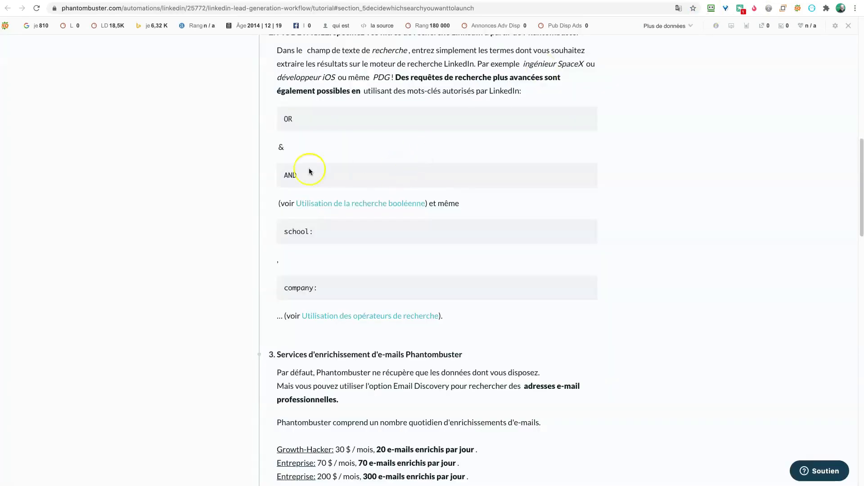
Check the AND operator in the tutorial and extend the LinkedIn search query to "thérapeutes AND hypnothérapeutes".
left_click_drag(309, 170, 276, 176)
left_click(135, 12)
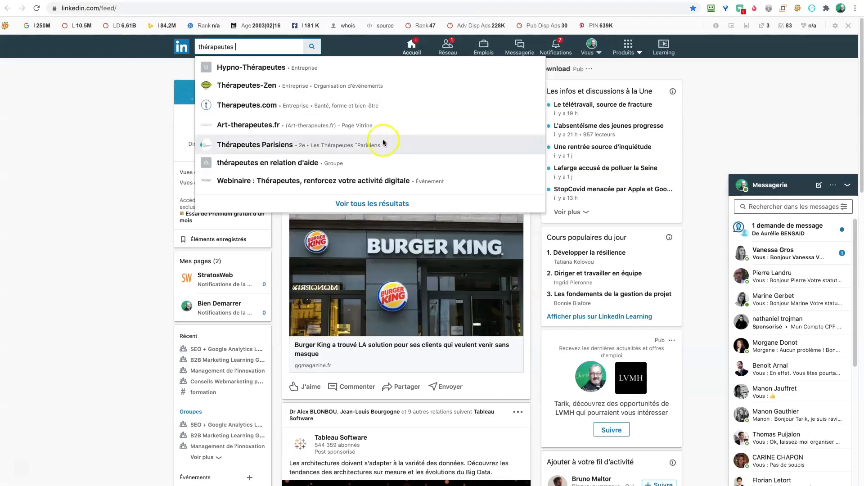
left_click(258, 47)
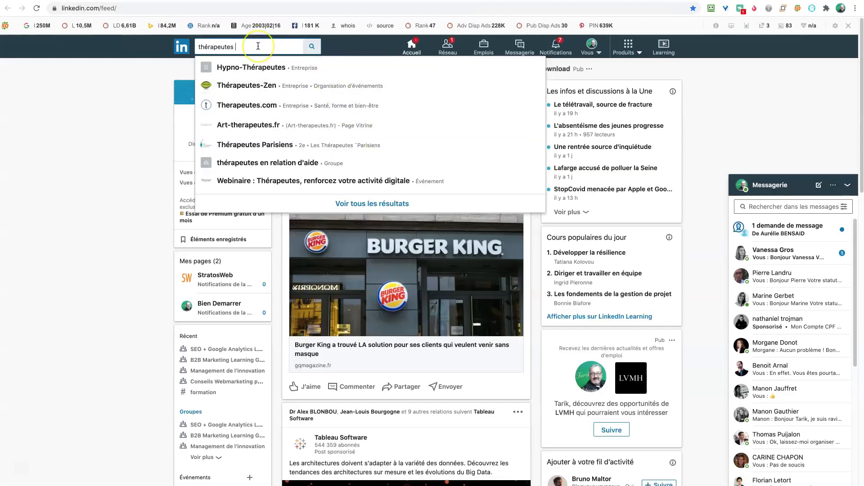
type("AND hypnothér")
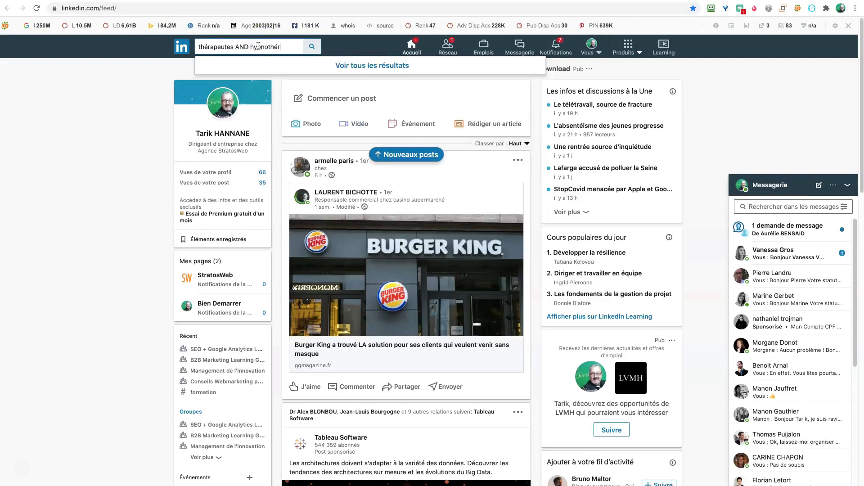
type("apeutes")
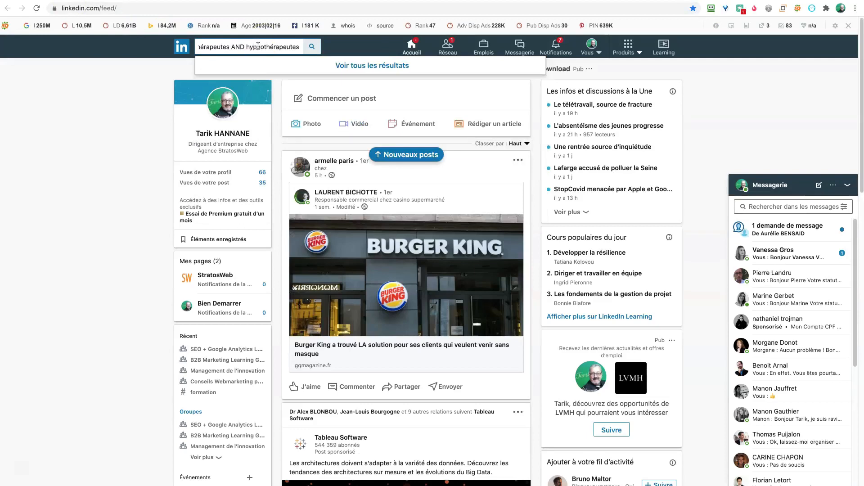
Run the LinkedIn search for "thérapeutes AND hypnothérapeutes" and copy the address of the results page.
left_click(316, 47)
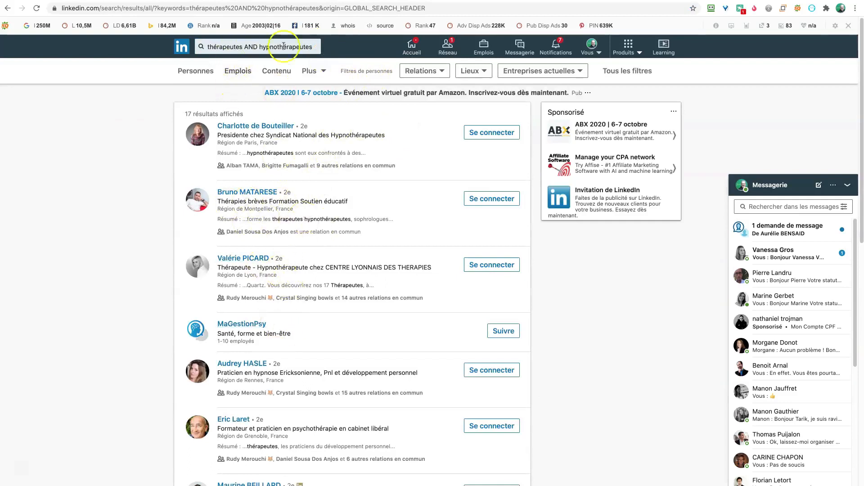
left_click(266, 11)
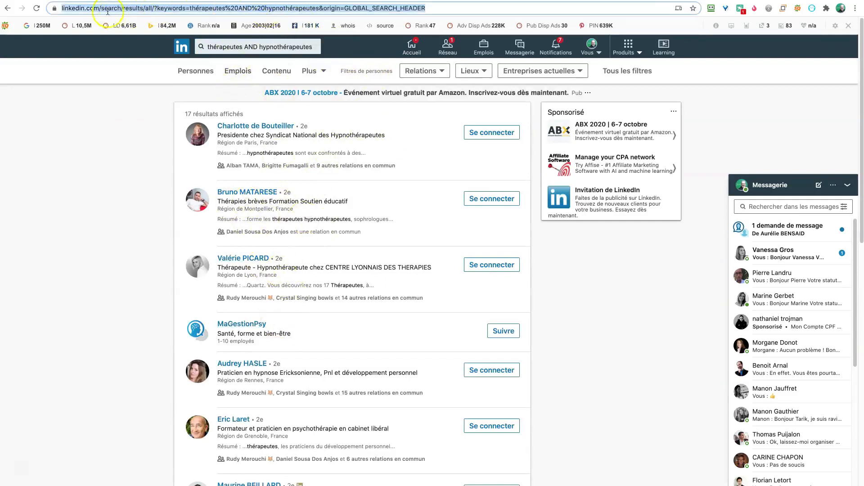
right_click(155, 7)
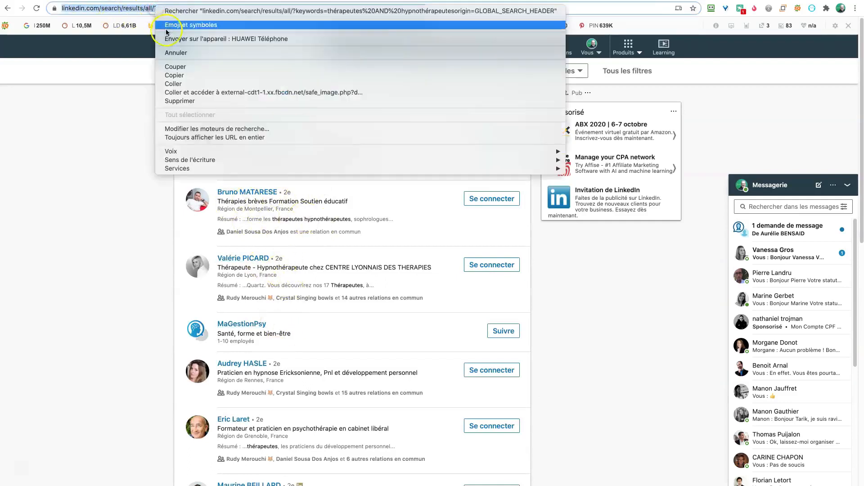
left_click(182, 76)
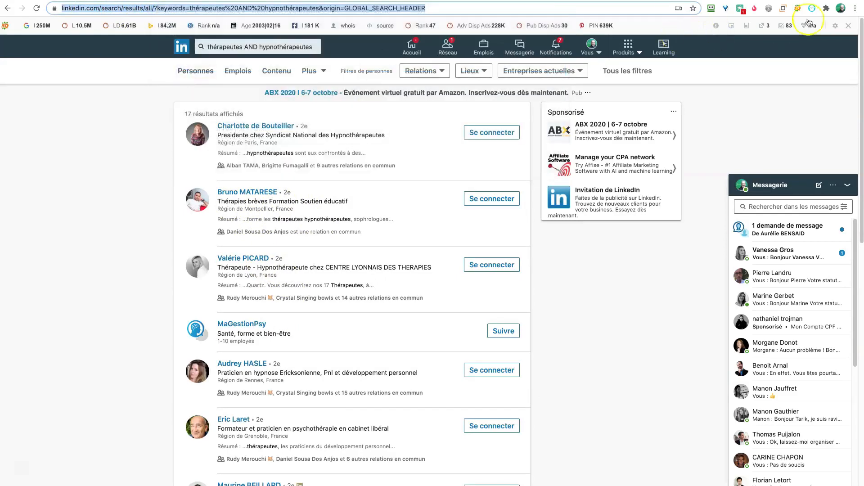
Switch to Phantombuster and replace the placeholder in the workflow's search input with the copied LinkedIn search URL.
left_click(626, 0)
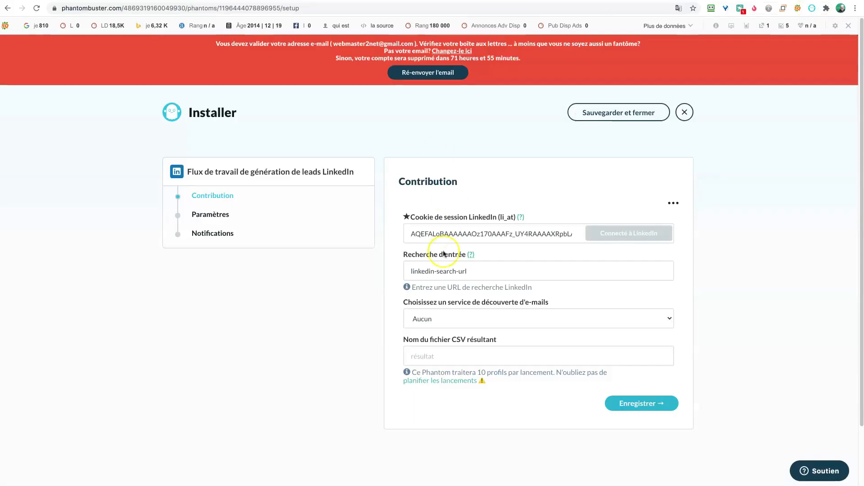
left_click_drag(474, 270, 395, 270)
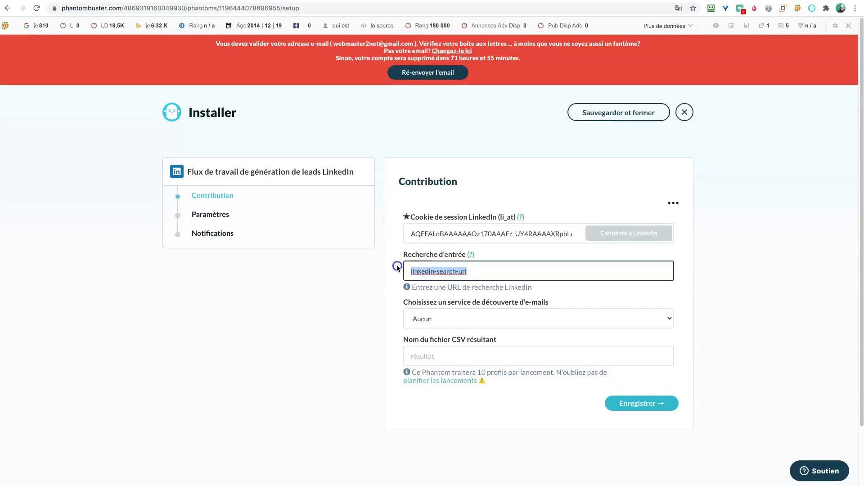
right_click(440, 271)
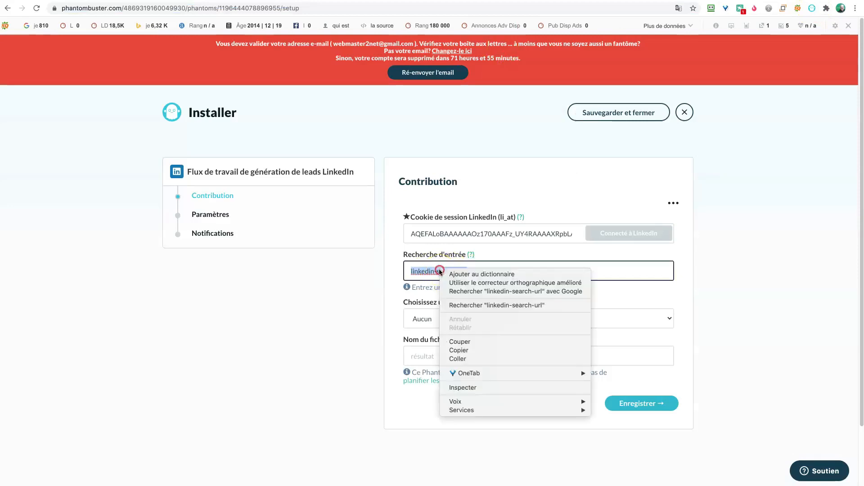
left_click(479, 359)
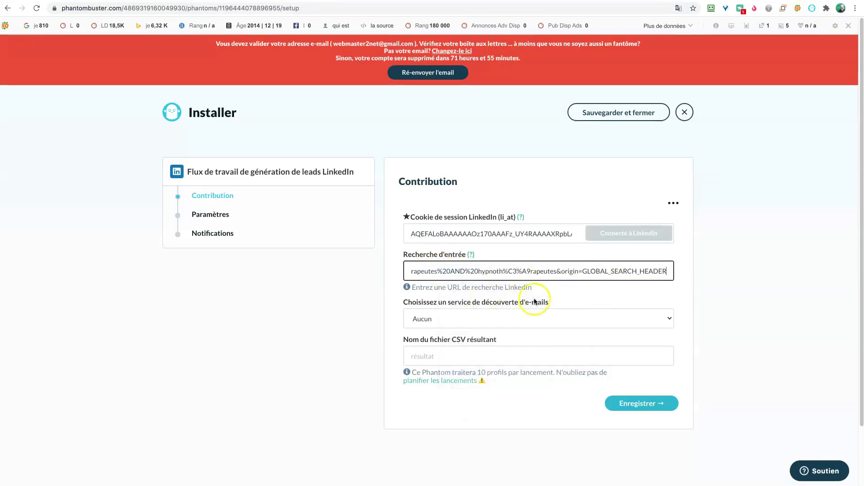
scroll(536, 299, "down", 3)
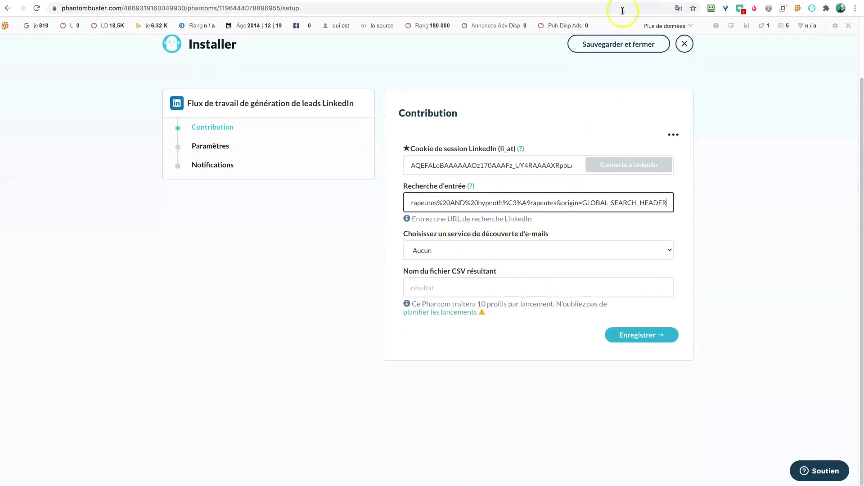
Show the setup page in its original English and restore the French translation.
left_click(678, 8)
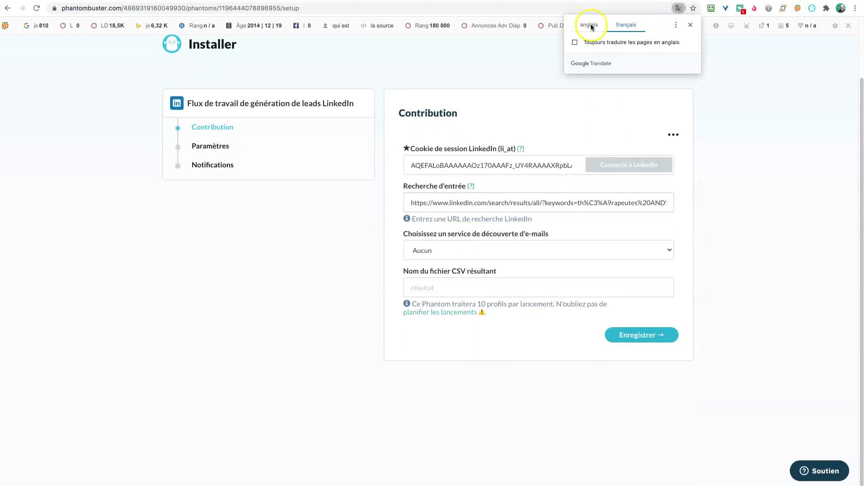
left_click(589, 24)
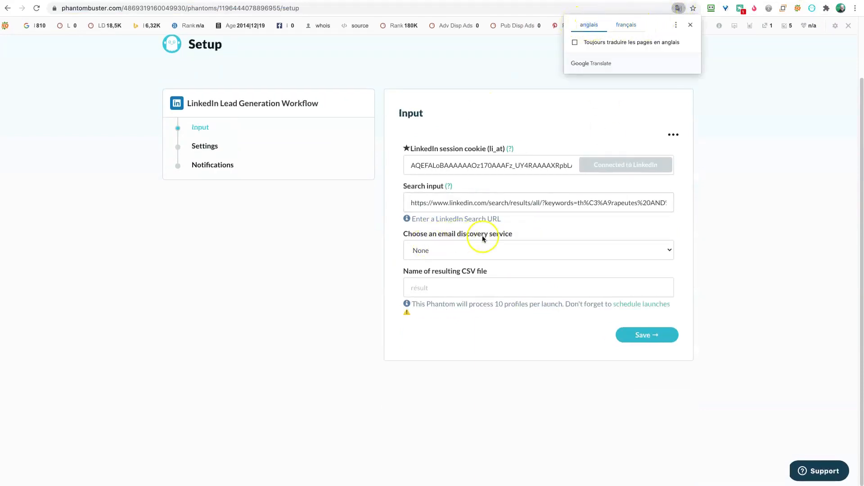
left_click(626, 25)
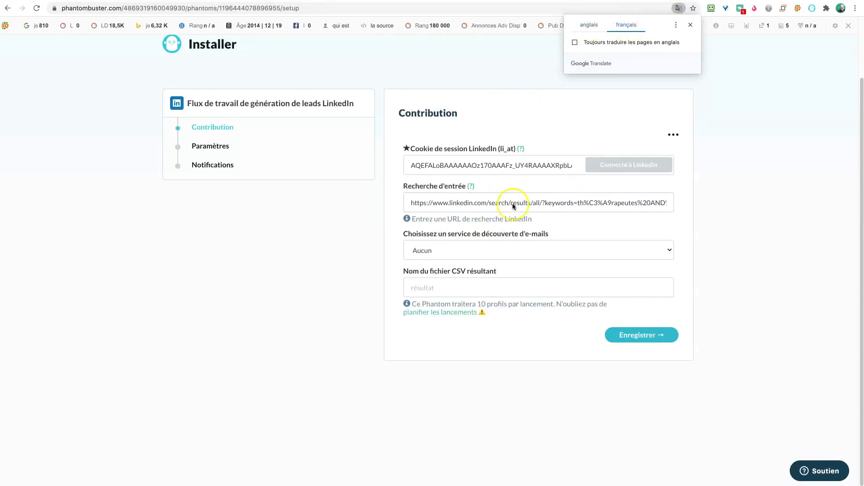
Choose Fantôme as the email discovery service, name the resulting CSV file "hypnothérapeutes", and save the input section.
left_click(587, 251)
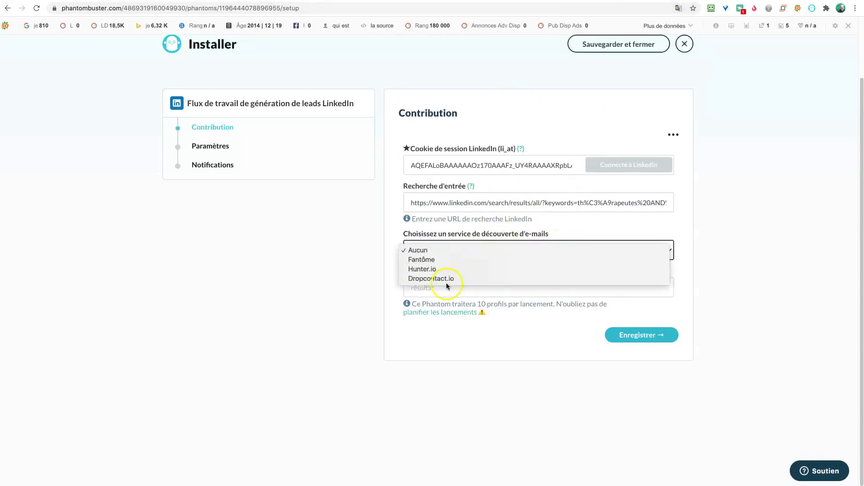
left_click(429, 260)
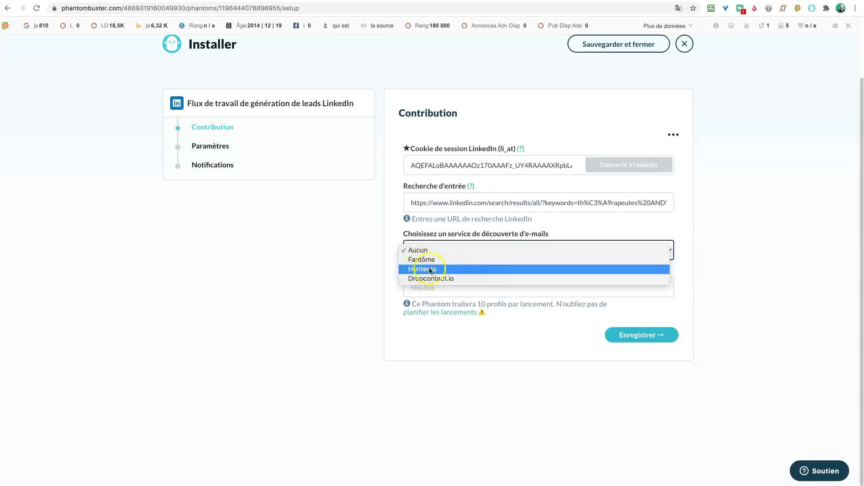
left_click(430, 261)
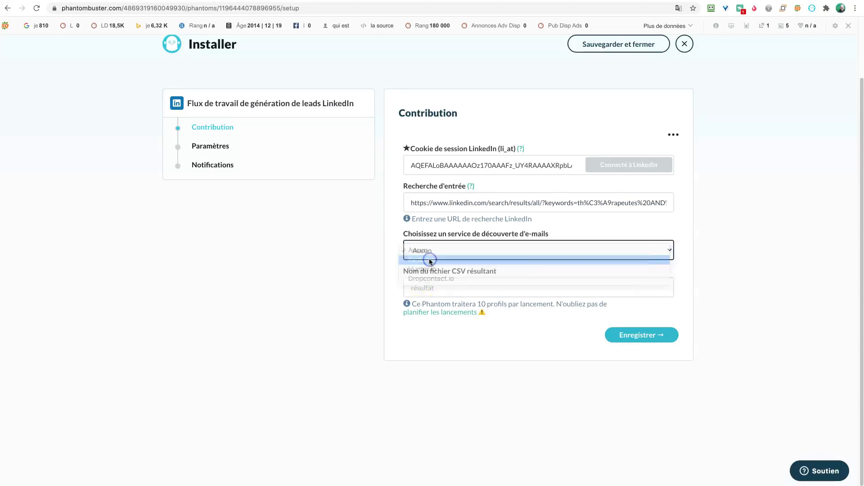
left_click(445, 290)
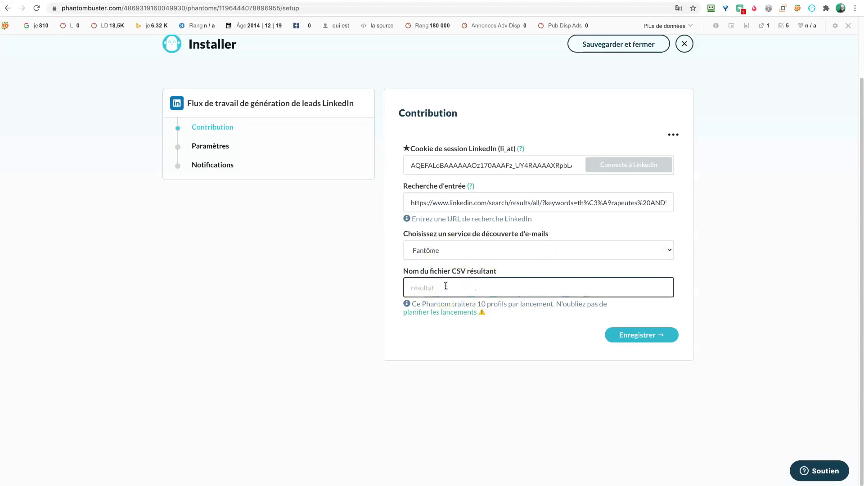
left_click(445, 285)
left_click(652, 336)
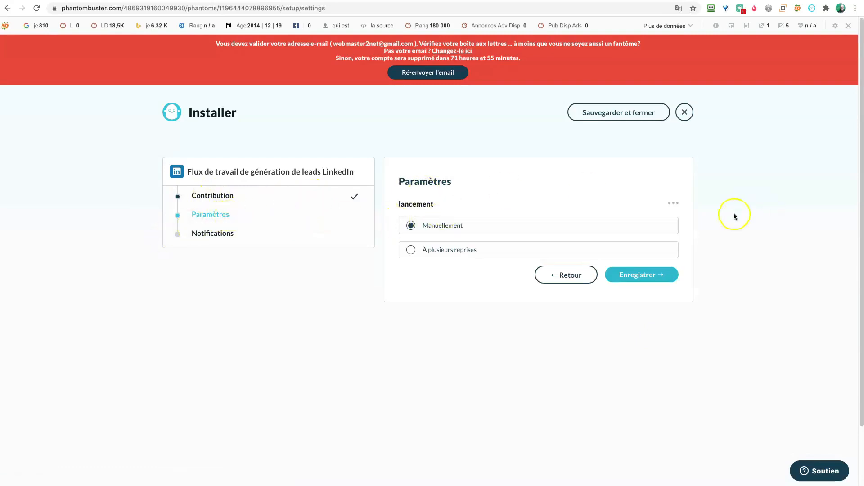
Display the advanced launch parameters and hide them again.
left_click(674, 204)
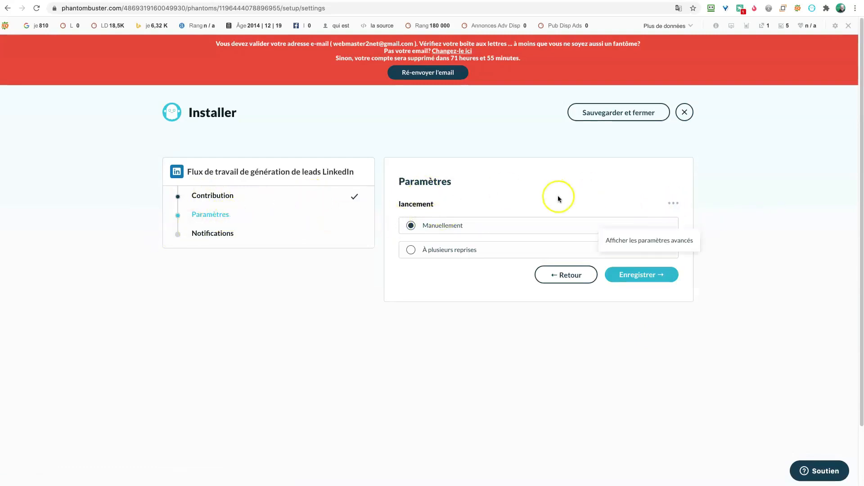
left_click(634, 240)
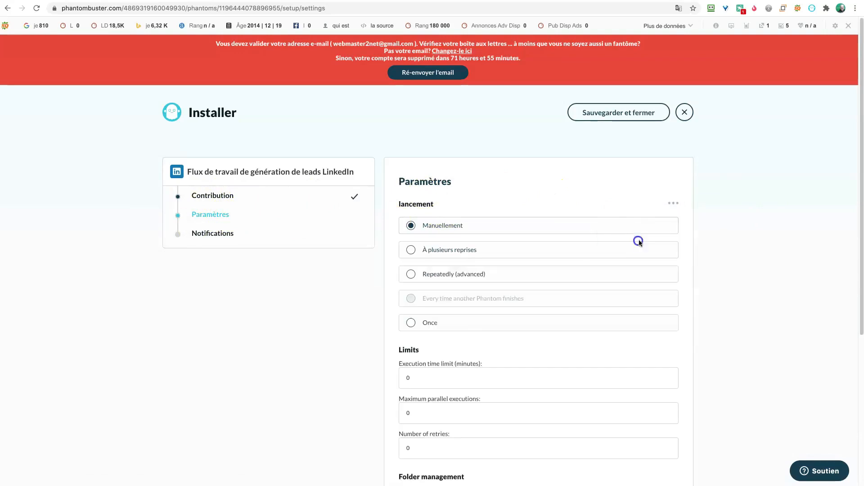
left_click(672, 205)
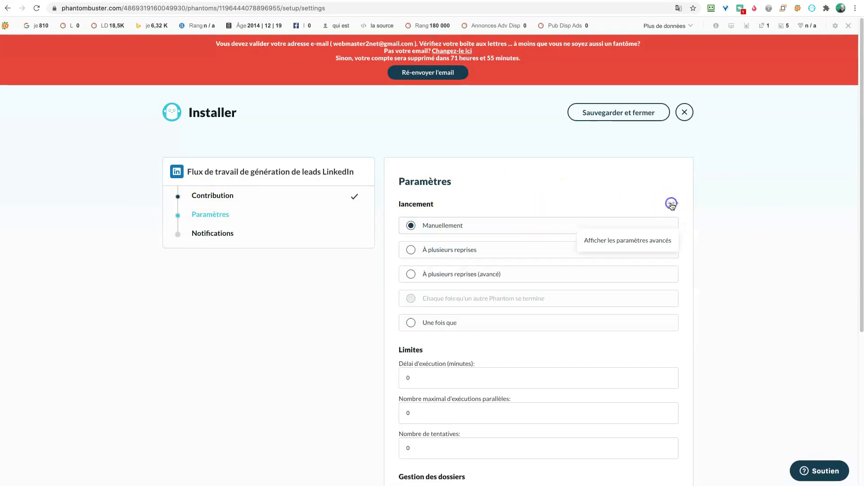
left_click(627, 240)
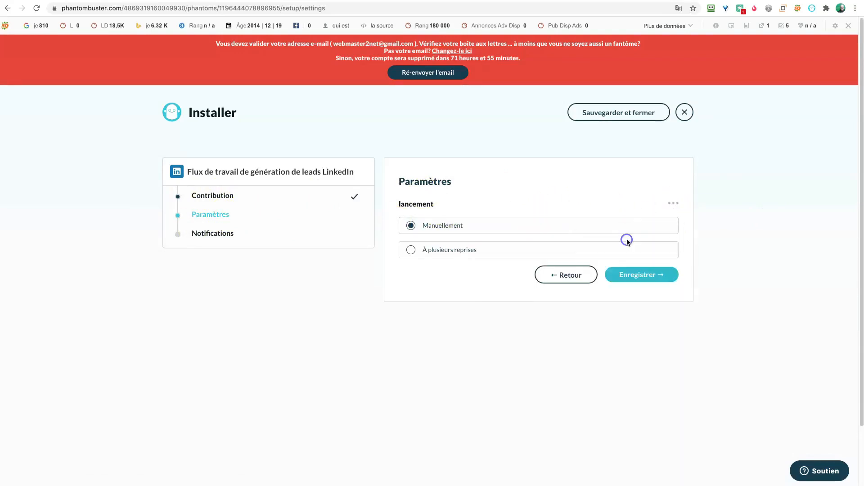
Try the "À plusieurs reprises" launch mode and examine its available launch frequencies.
left_click(411, 251)
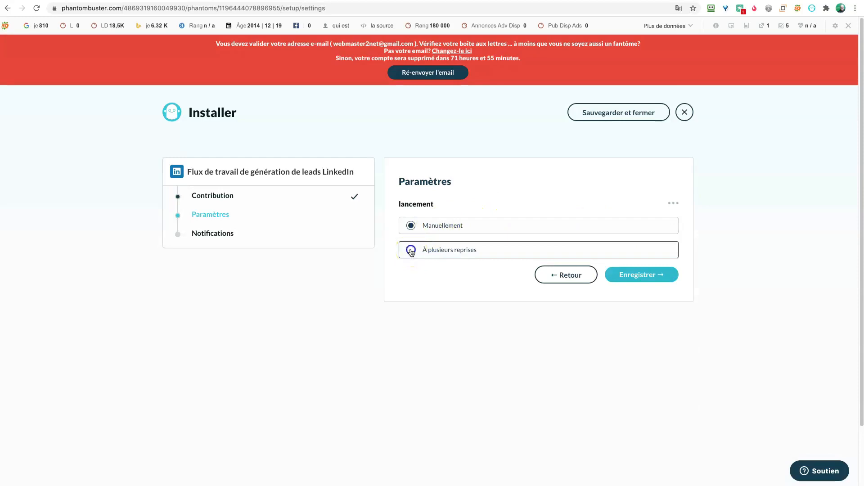
left_click(428, 229)
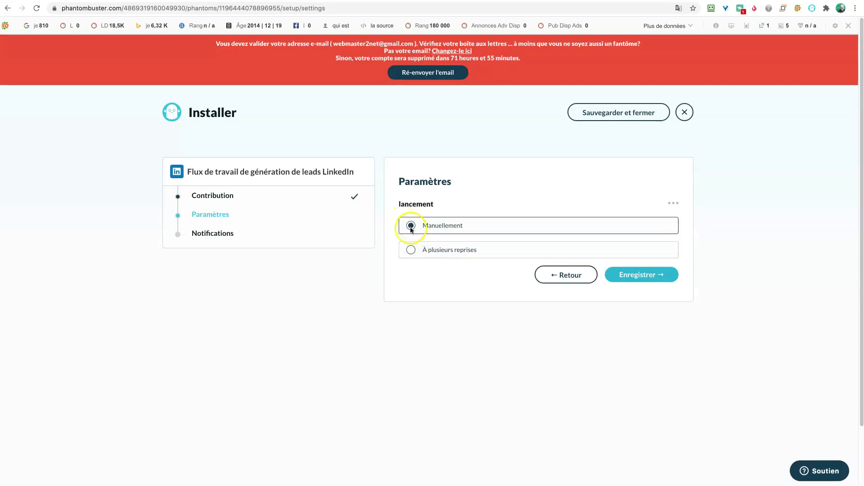
left_click(411, 250)
left_click(502, 274)
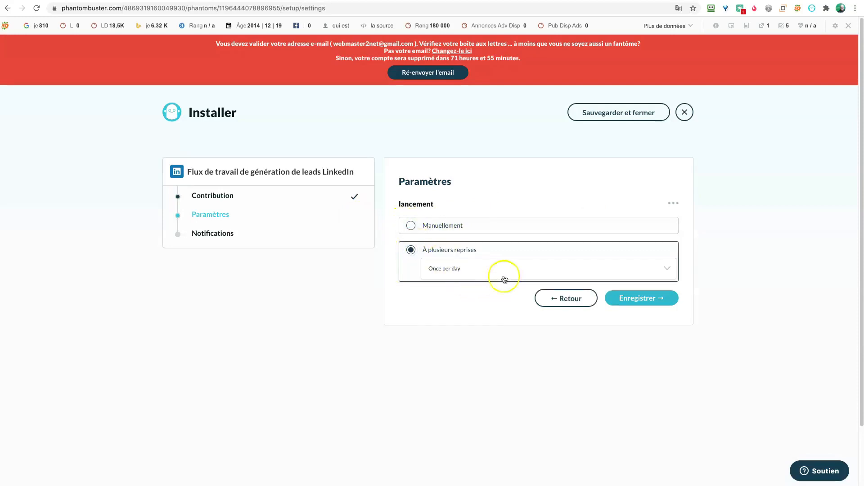
left_click(453, 269)
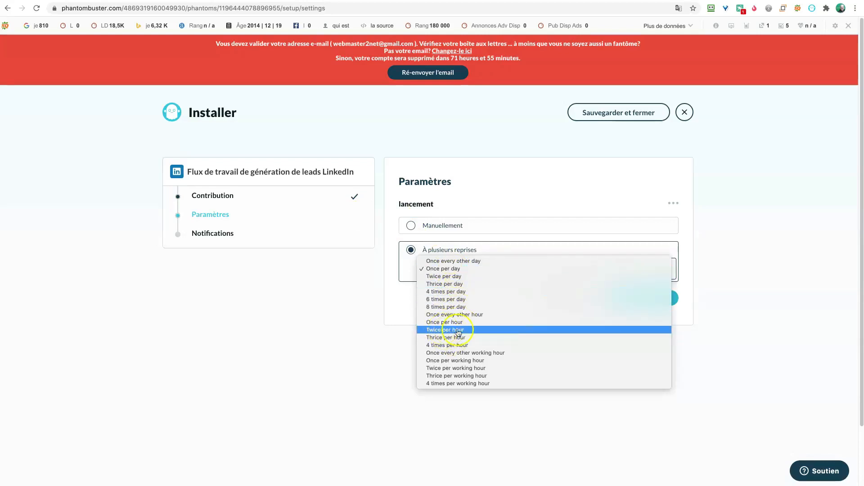
left_click(400, 313)
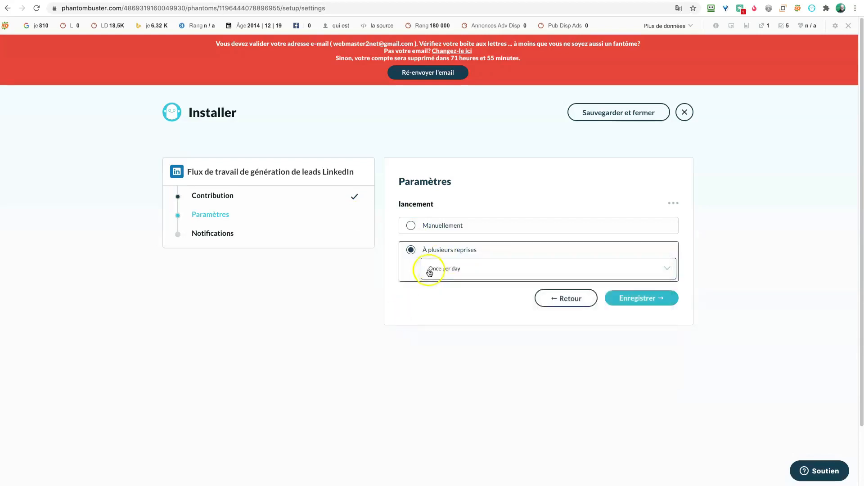
Set the workflow's launch mode to Manuellement and save the parameters.
left_click(411, 226)
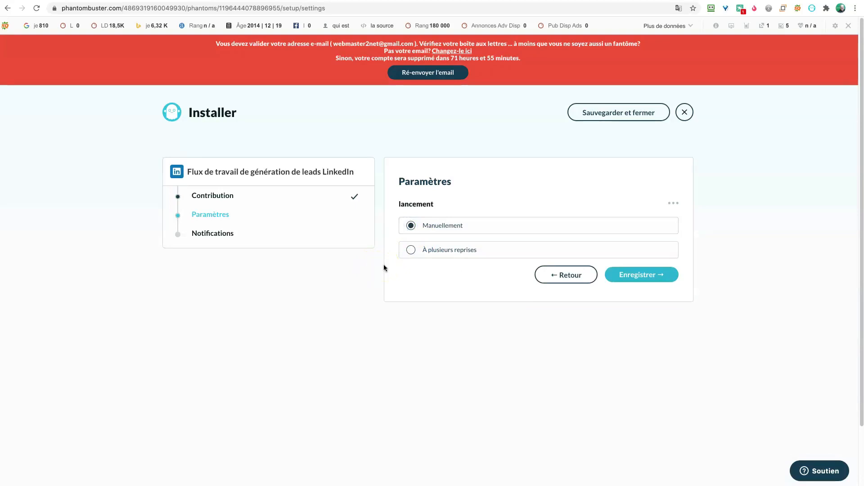
left_click(634, 276)
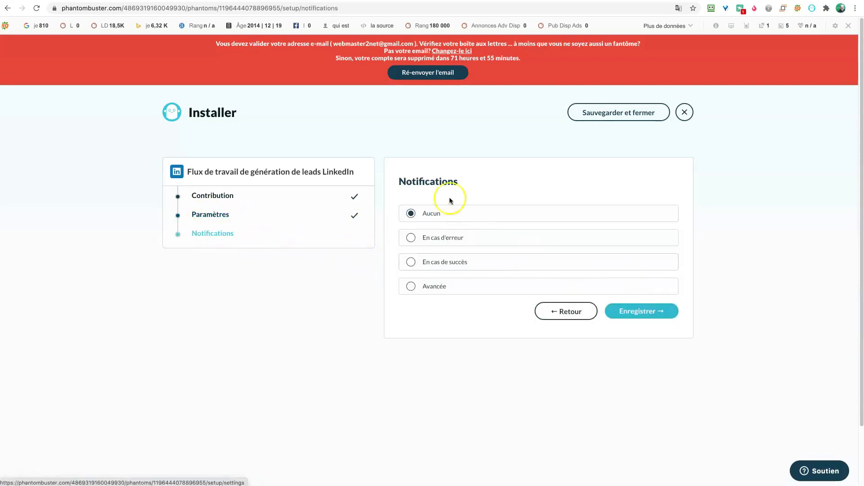
Choose notifications for "En cas de succès", then switch to Avancée and review the detailed email and Slack notification options.
left_click(411, 238)
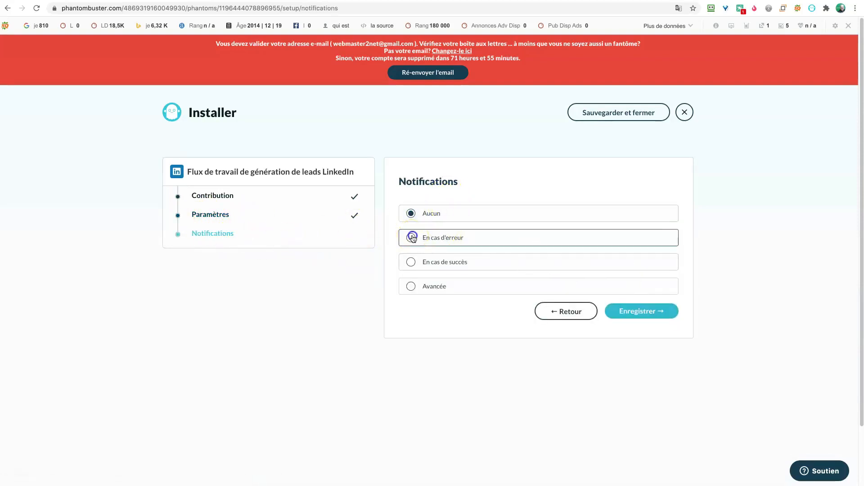
left_click(412, 264)
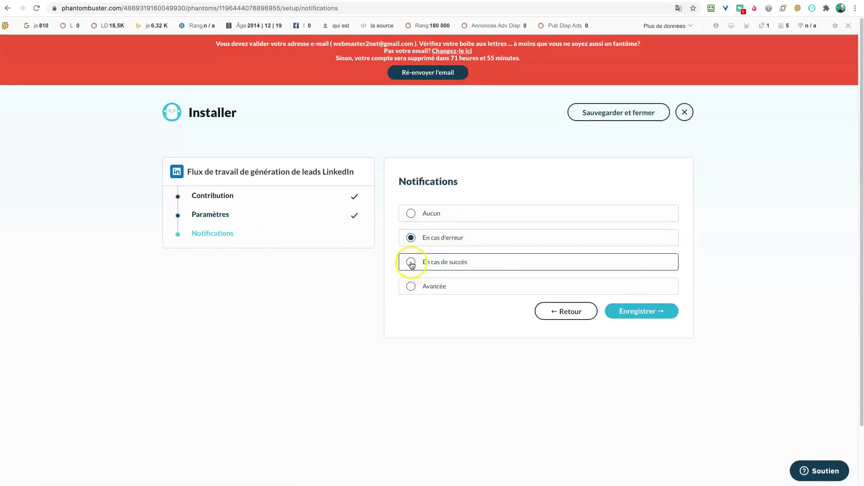
left_click(478, 263)
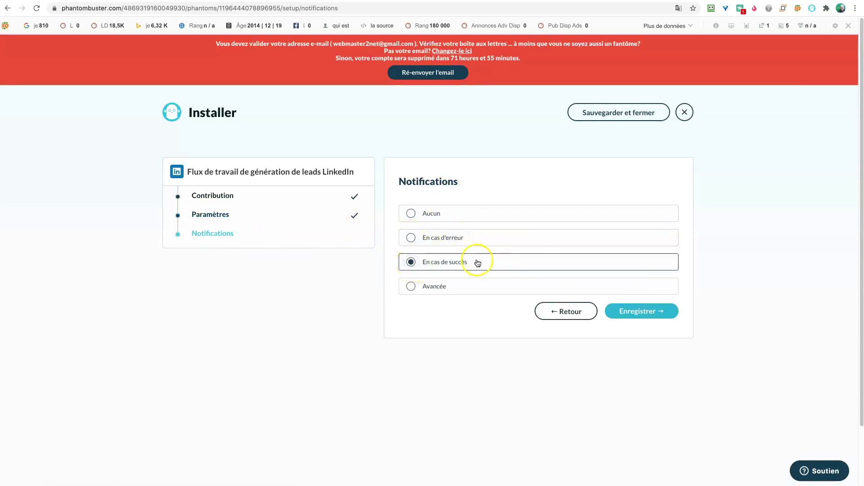
left_click(411, 286)
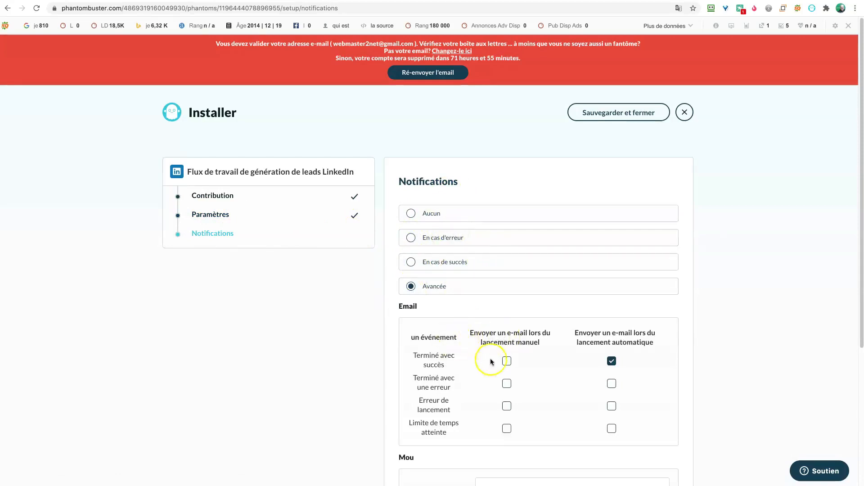
scroll(464, 328, "down", 1)
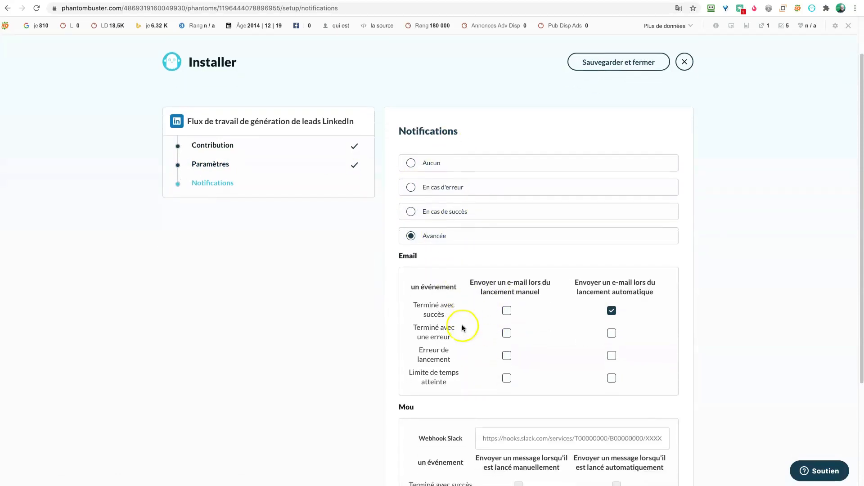
scroll(464, 328, "down", 1)
scroll(467, 322, "down", 2)
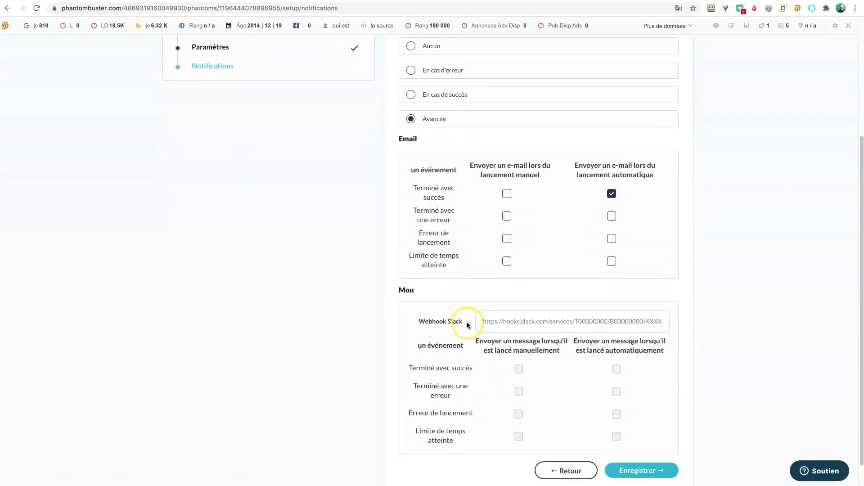
scroll(466, 319, "up", 2)
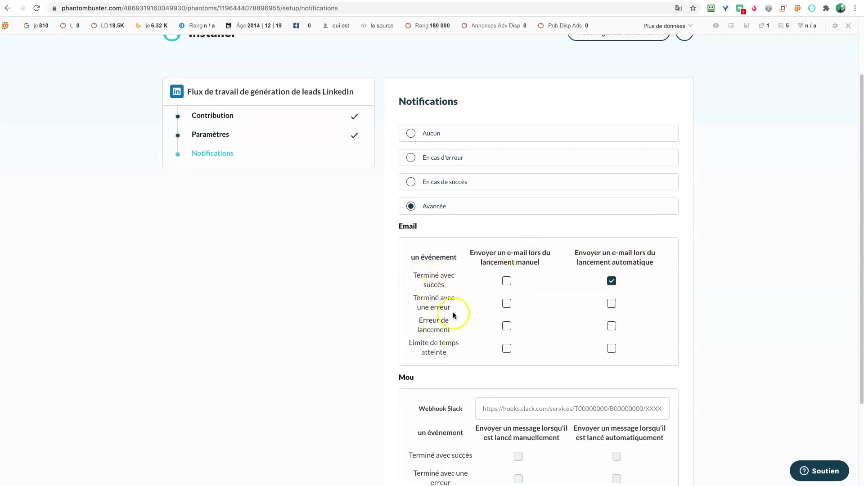
Enable email notification for successful completion on manual launch and save the notification settings.
left_click(507, 282)
scroll(472, 288, "down", 3)
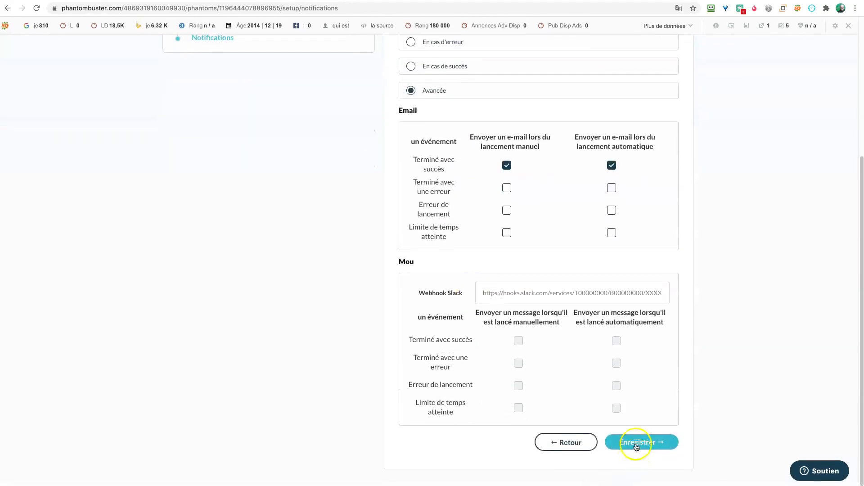
left_click(637, 443)
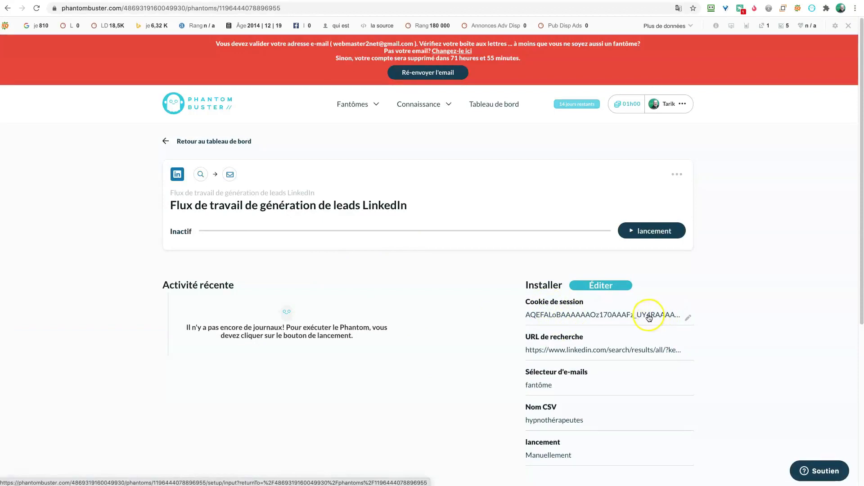
Review the workflow's setup summary and launch the LinkedIn lead generation workflow.
scroll(644, 318, "down", 2)
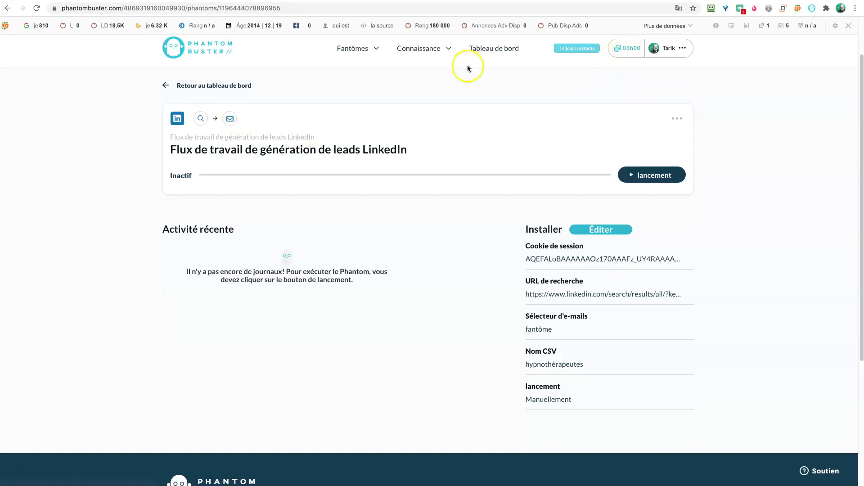
left_click(629, 53)
left_click(643, 178)
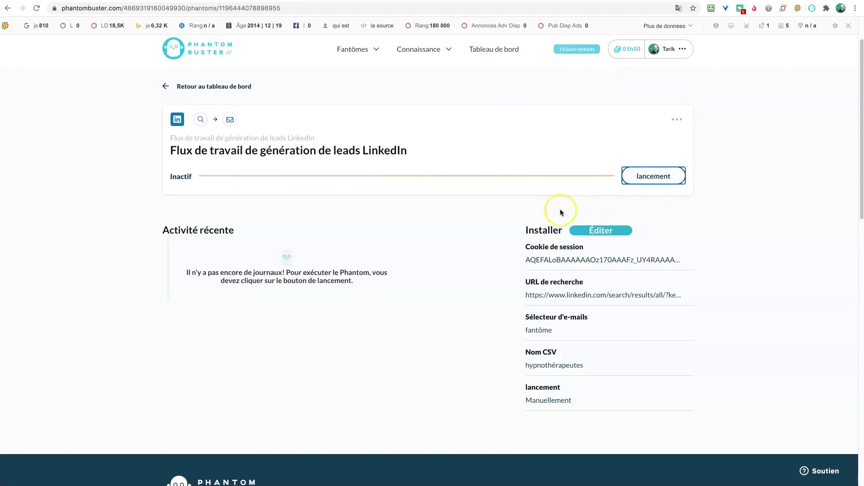